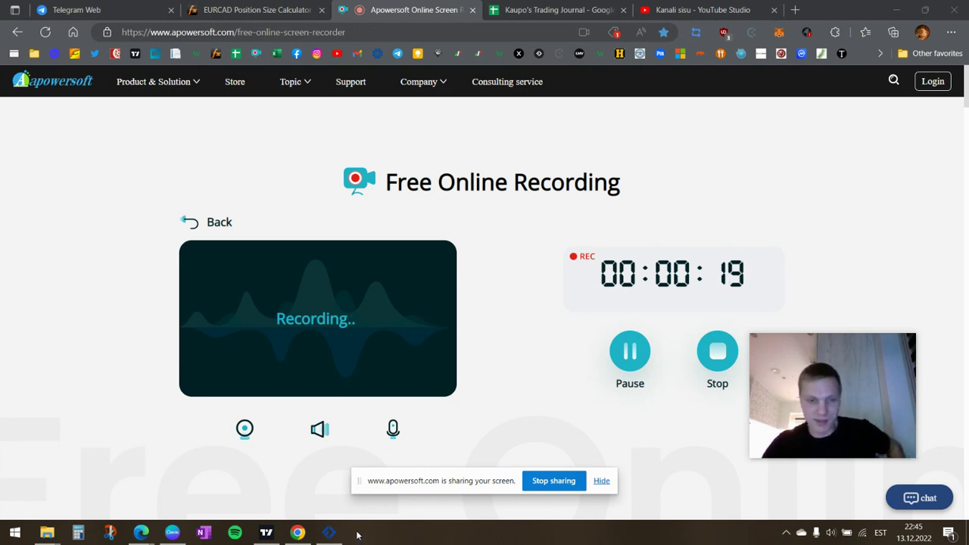
Briefly raise and hide the trading terminal, then switch to the trading journal spreadsheet
left_click(329, 532)
left_click(328, 532)
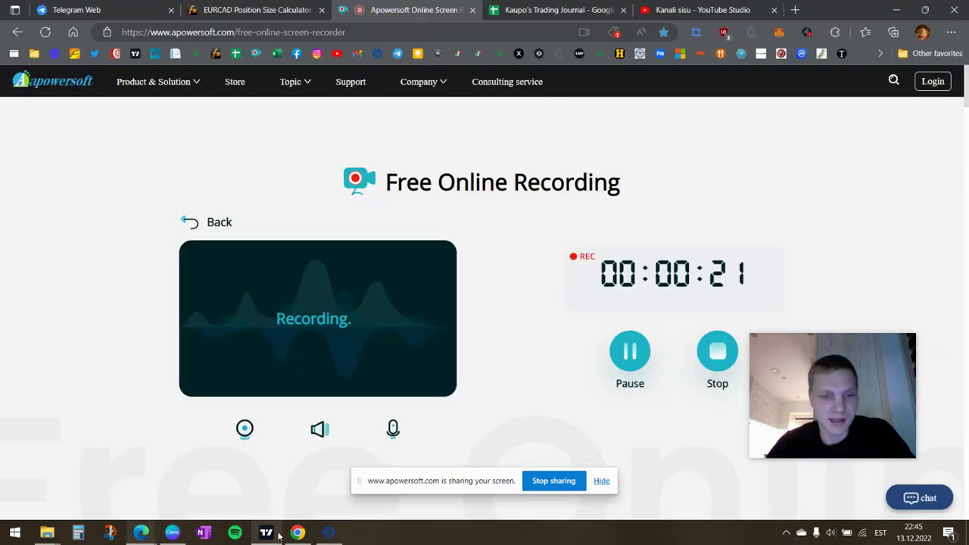
left_click(542, 10)
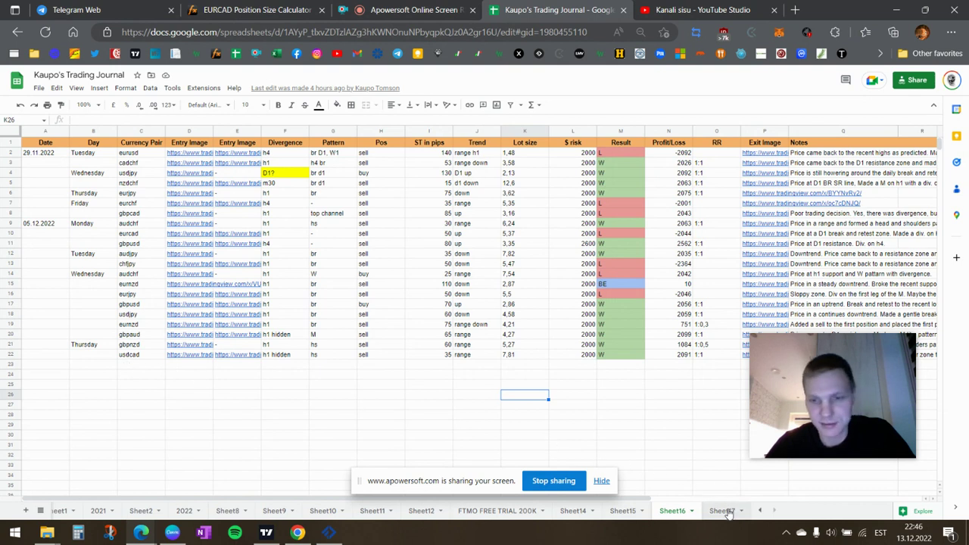
On Sheet17, point out the euraud (row 10) and usdjpy (row 12) trades, then open the euraud entry chart link
key("ctrl+shift+Page_Down")
left_click(174, 340)
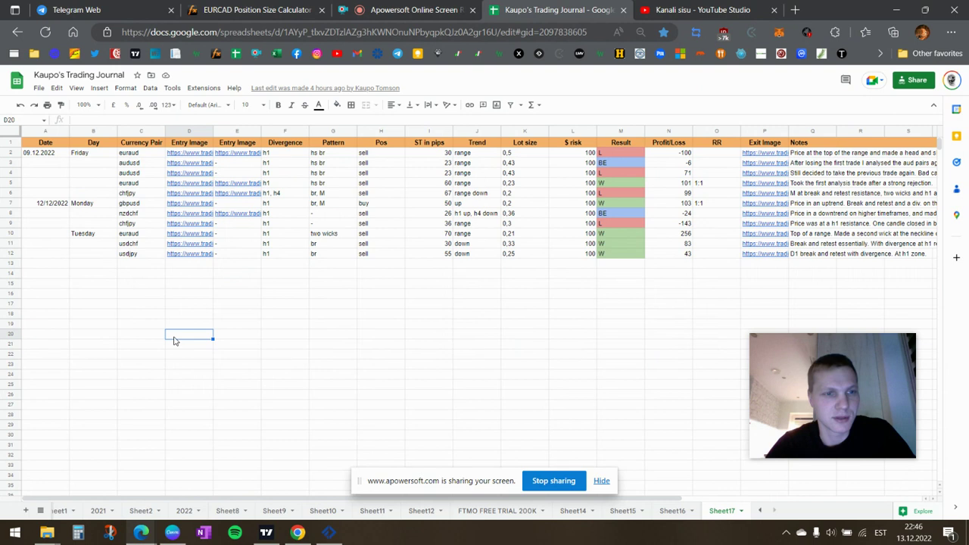
left_click(125, 235)
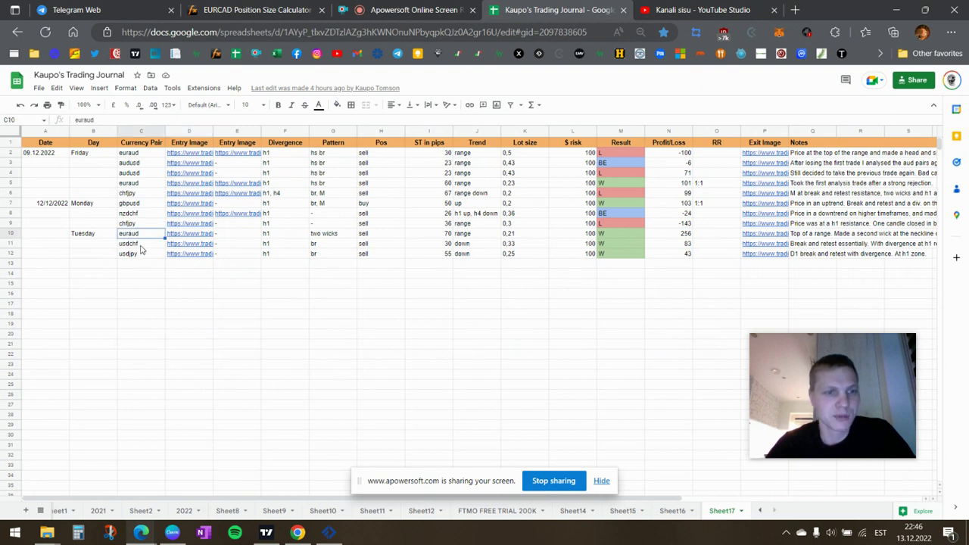
left_click(138, 254)
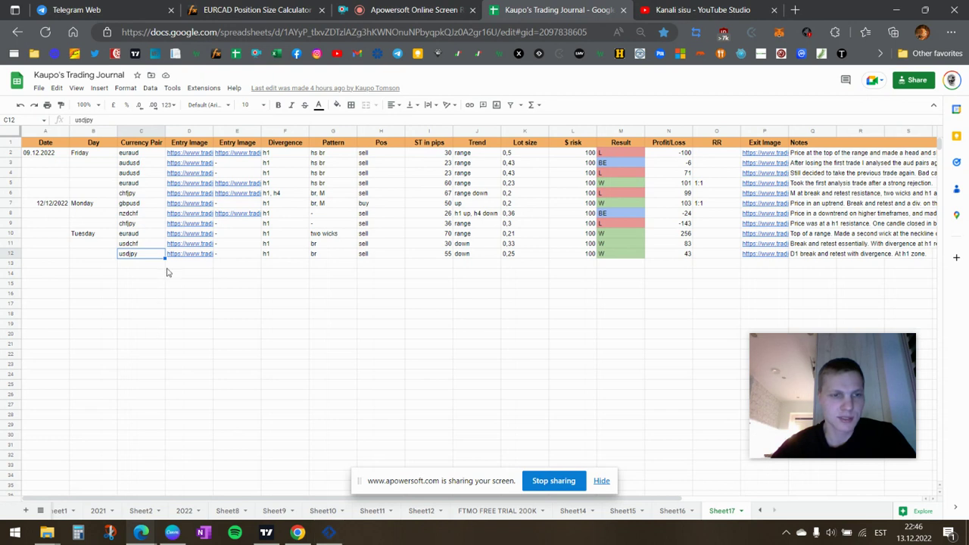
left_click(182, 235)
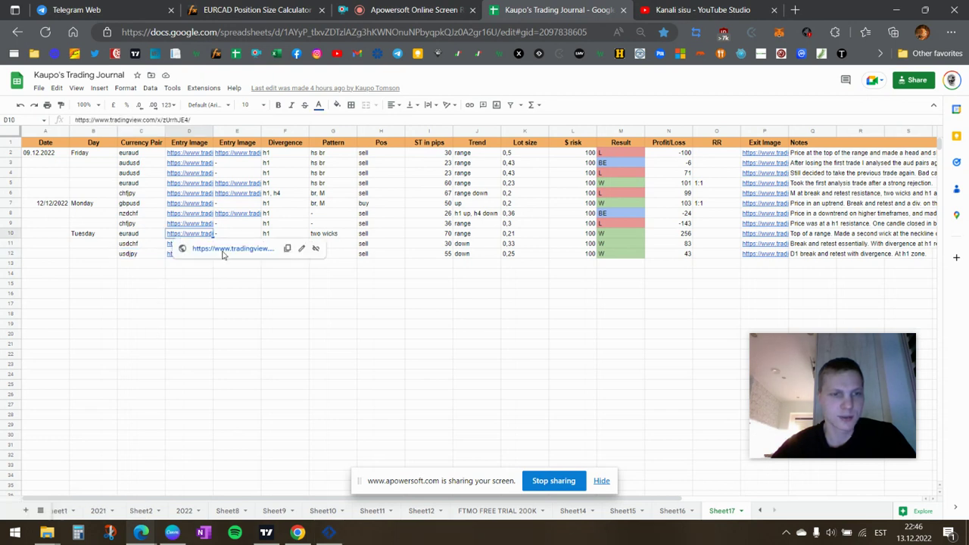
left_click(223, 252)
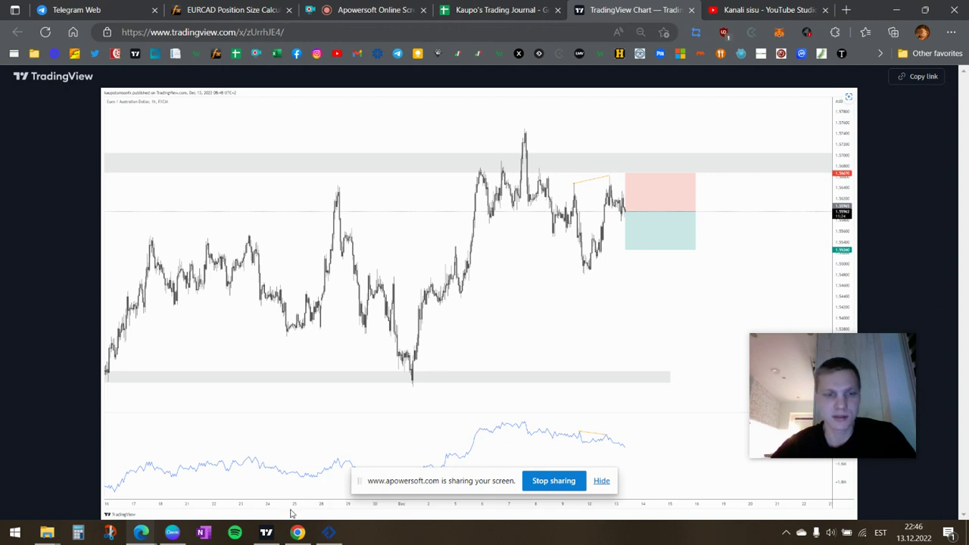
Open the chart in the TradingView desktop app and switch it to EURAUD
left_click(265, 532)
left_click(908, 201)
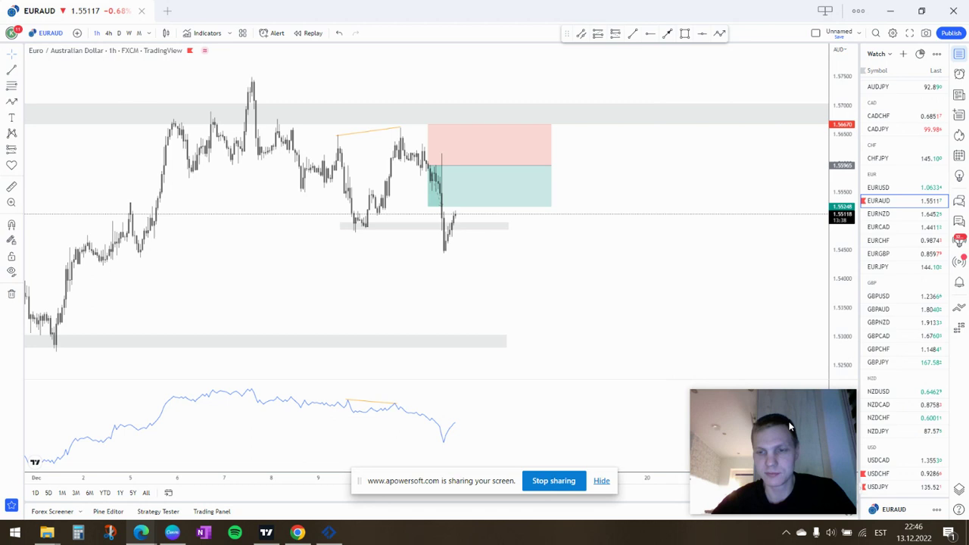
scroll(437, 242, "down", 5)
scroll(436, 242, "down", 5)
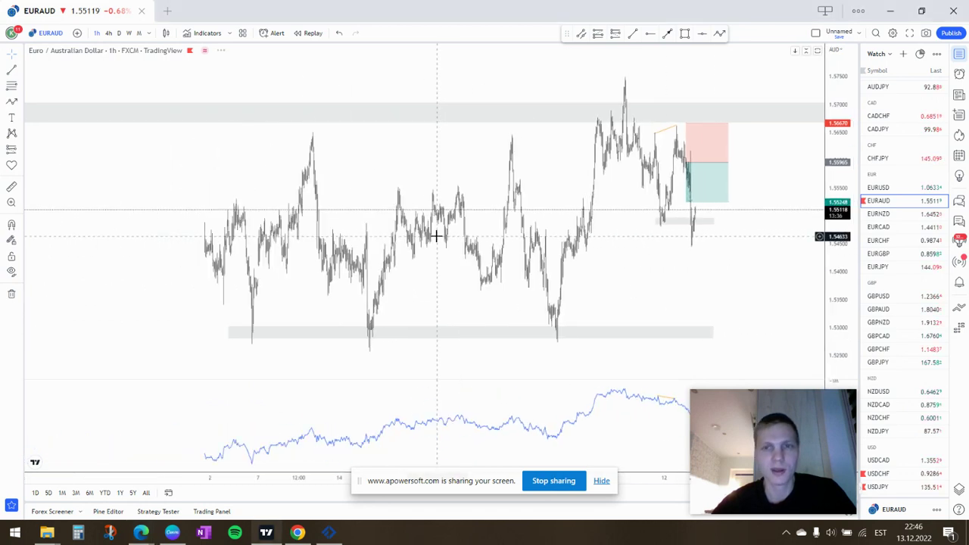
scroll(419, 225, "up", 6)
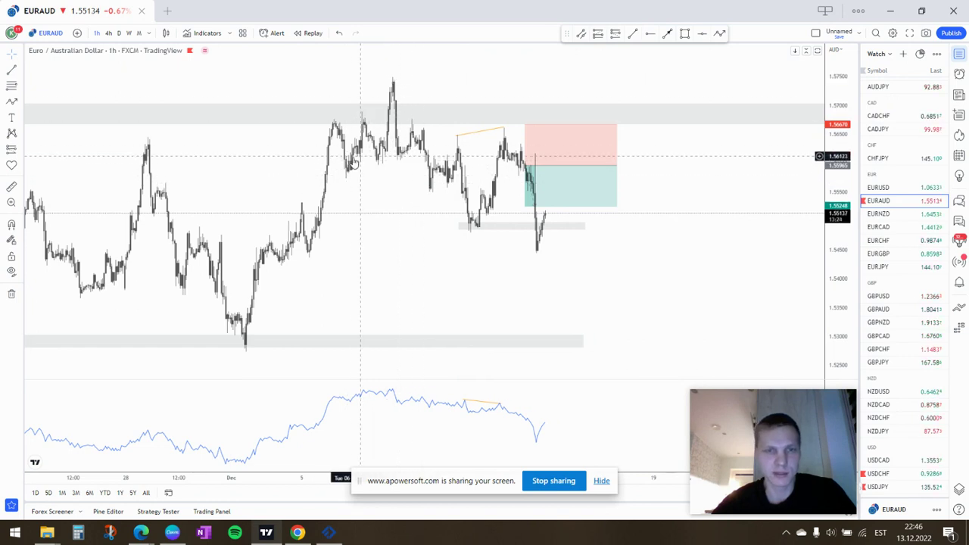
Draw a grey zone across the entry-level highs and anchor a Fibonacci retracement at the swing high
left_click(685, 33)
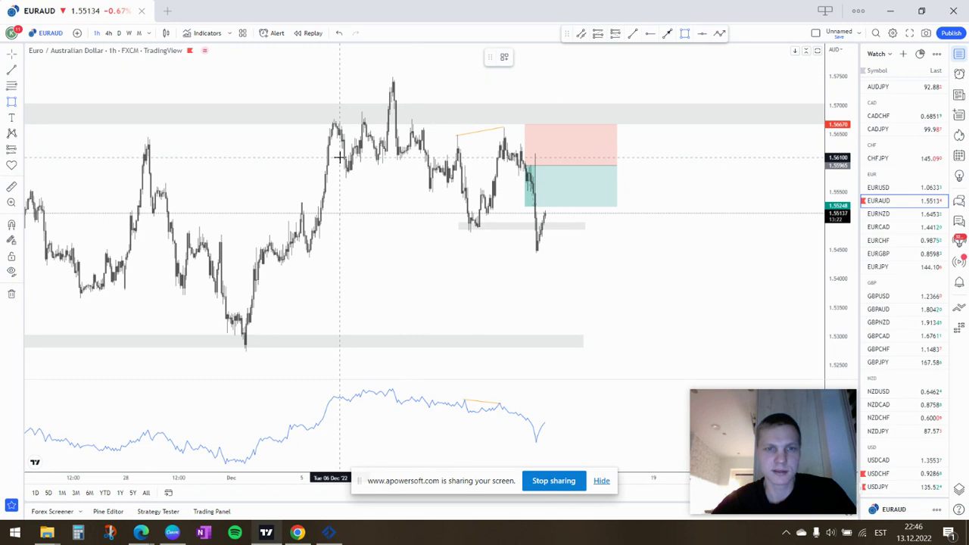
mouse_move(343, 157)
left_mouse_down()
mouse_move(445, 176)
mouse_move(545, 165)
left_mouse_up()
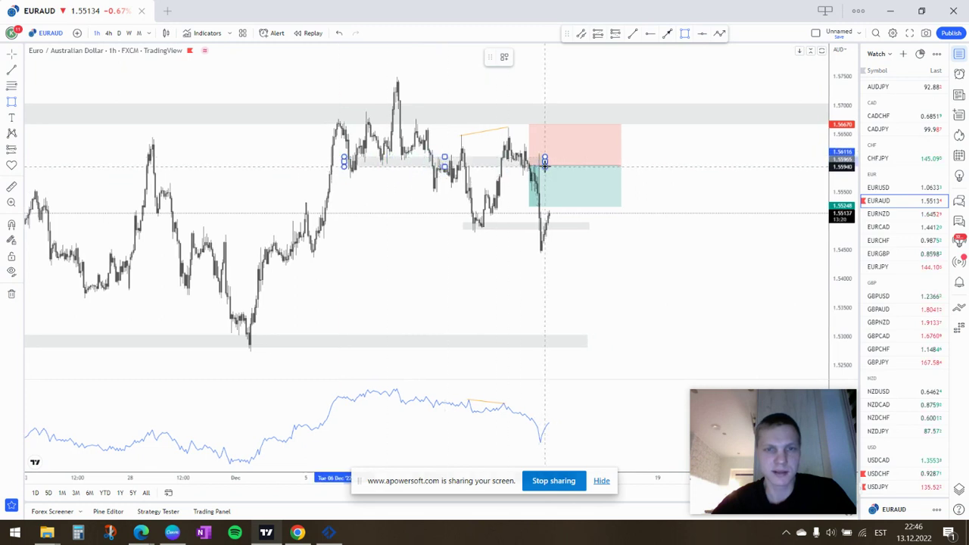
left_click(421, 174)
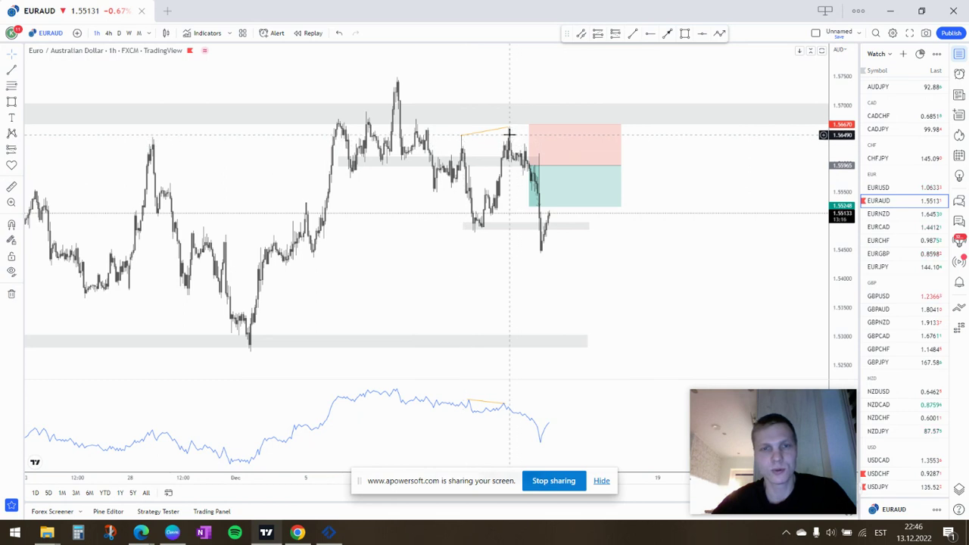
left_click(469, 346)
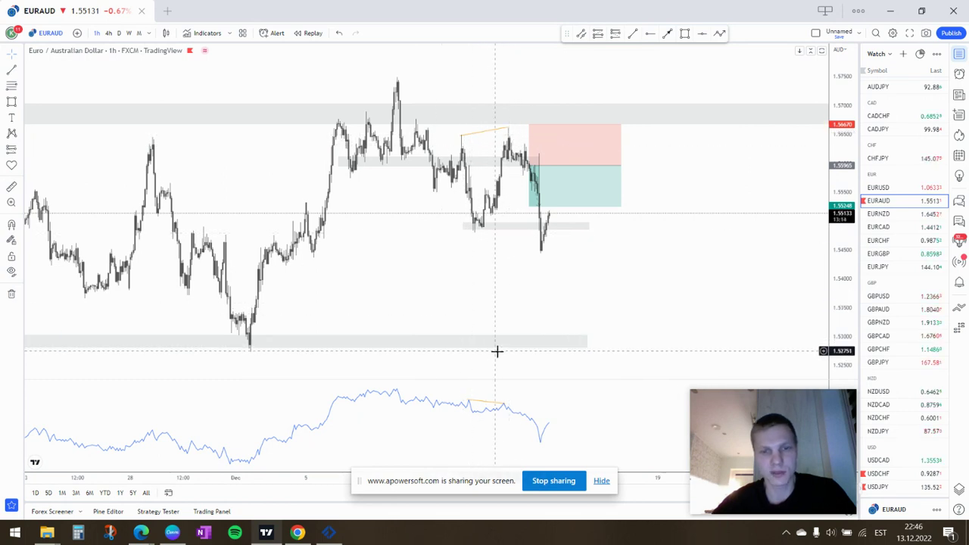
left_click(504, 413)
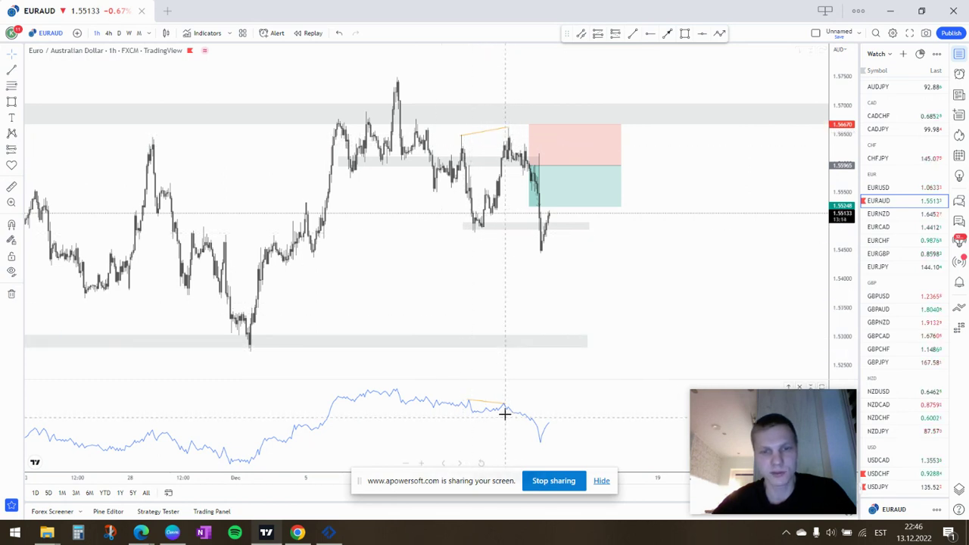
left_click(10, 90)
left_click(397, 79)
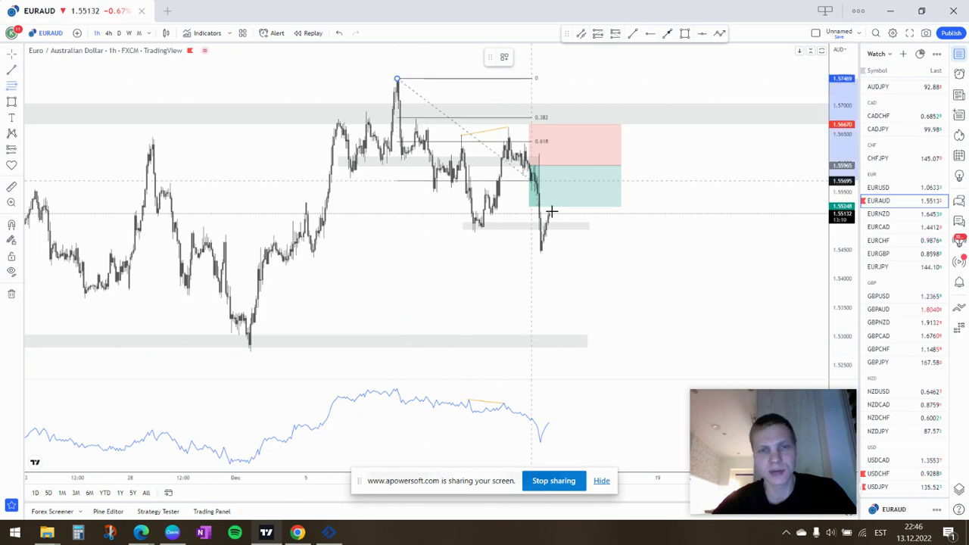
End the Fibonacci retracement at the support zone, check its 0.382/0.618 levels, then delete it
left_click(621, 228)
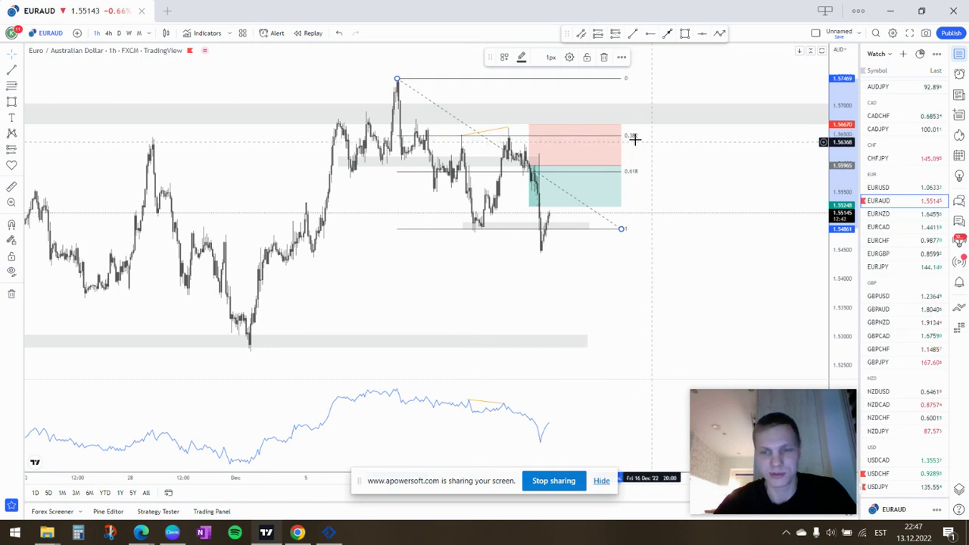
left_click(664, 75)
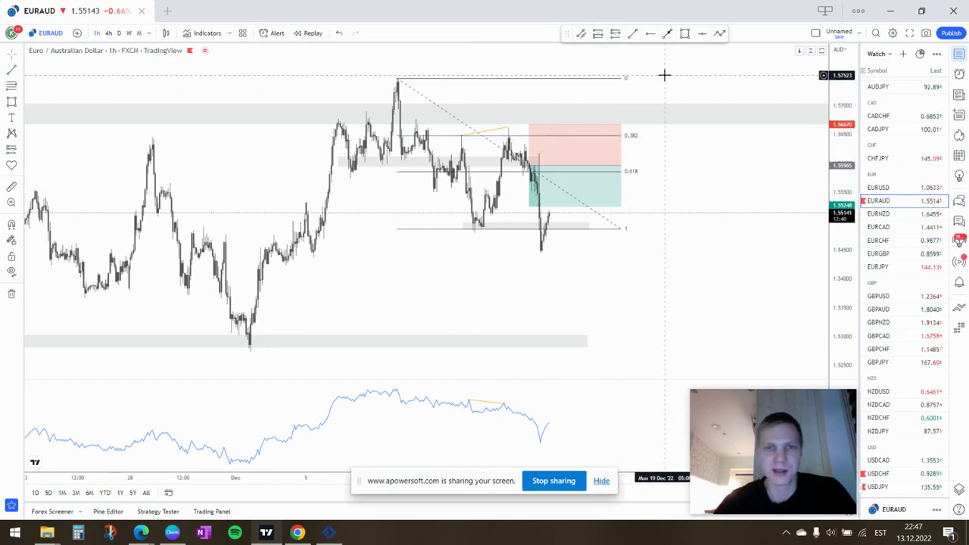
left_click(492, 80)
key("Delete")
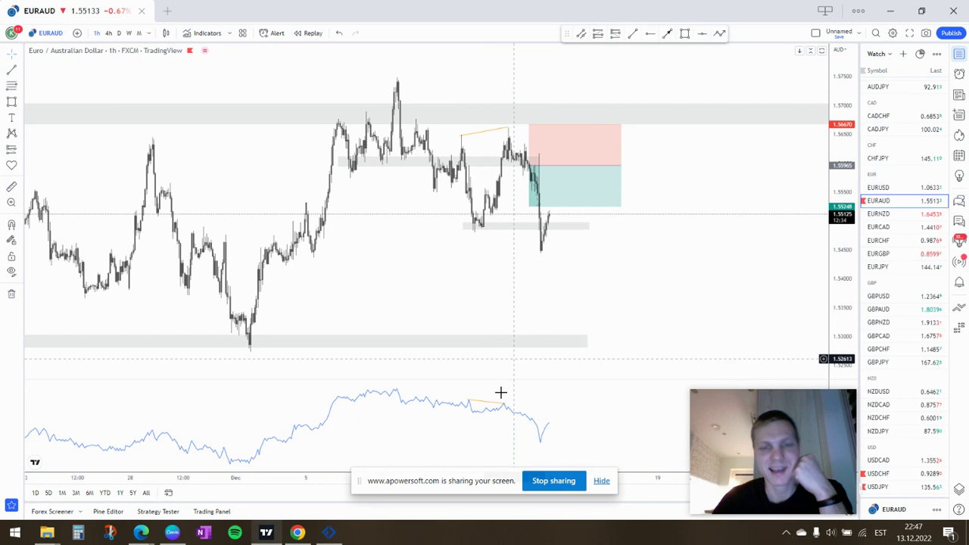
Zoom and pan the EURAUD hourly chart to show the trade's buildup and short position
left_click_drag(443, 487, 432, 543)
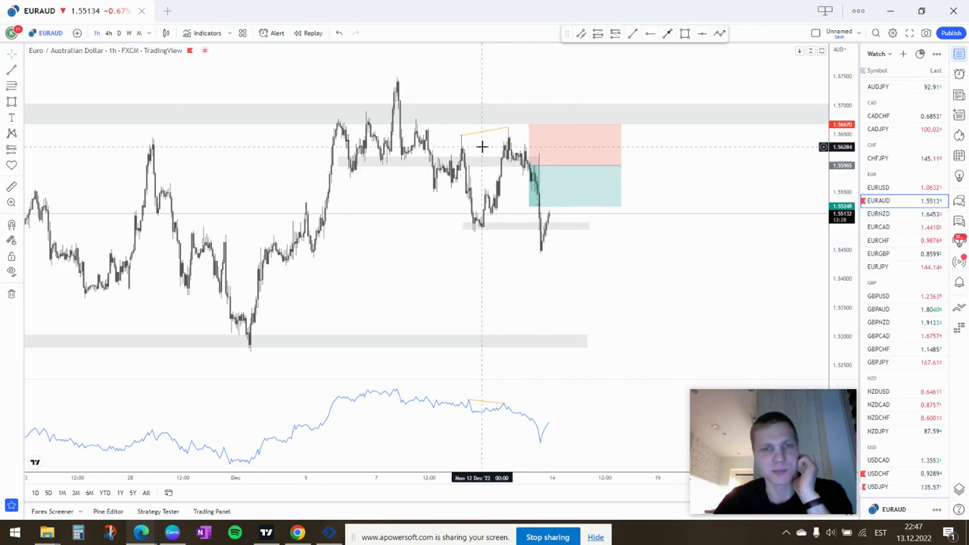
scroll(478, 217, "down", 2)
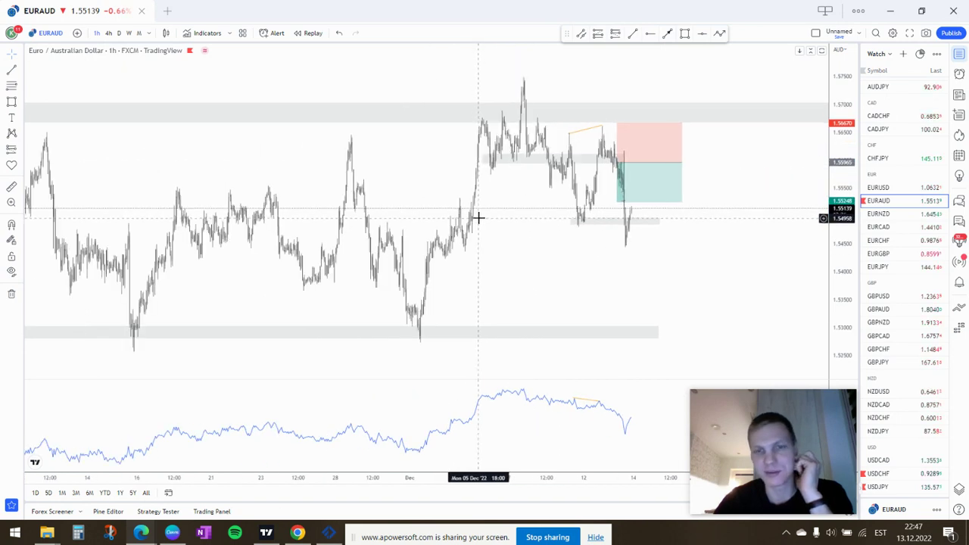
scroll(479, 218, "down", 2)
scroll(479, 218, "up", 4)
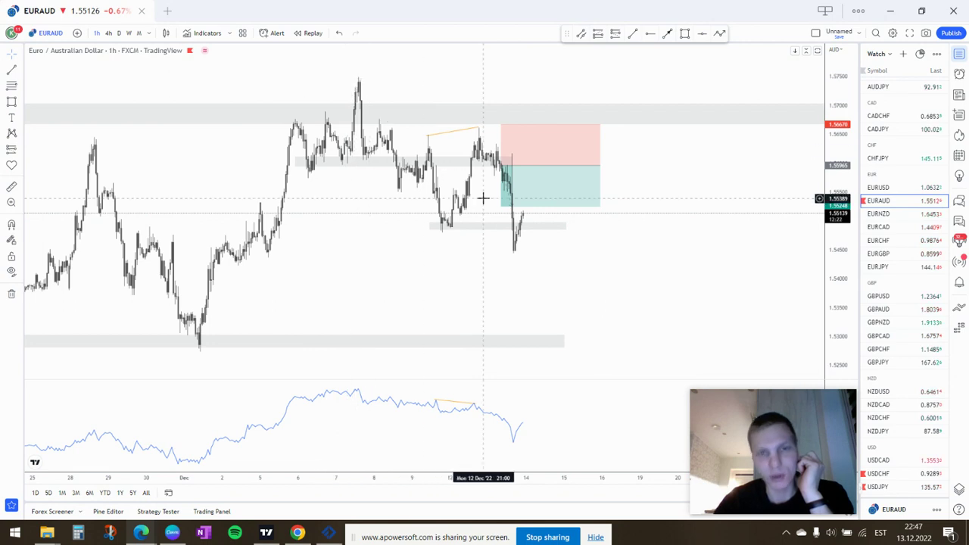
scroll(482, 198, "down", 3)
scroll(484, 218, "up", 2)
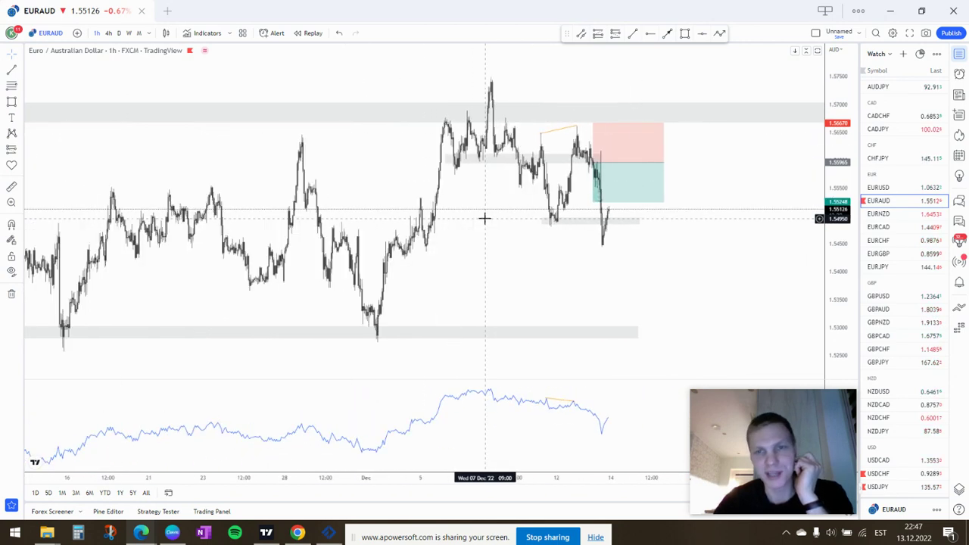
scroll(484, 218, "up", 2)
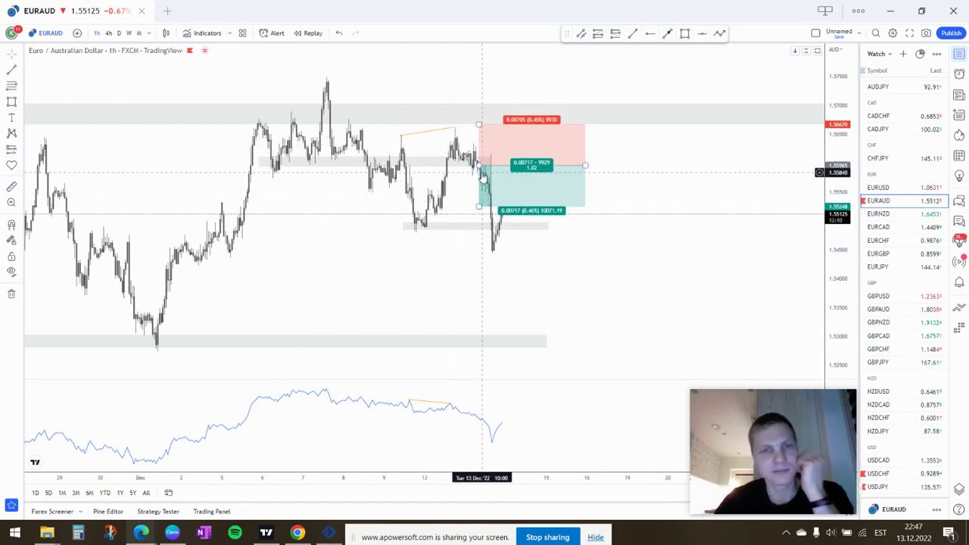
left_click_drag(488, 223, 494, 216)
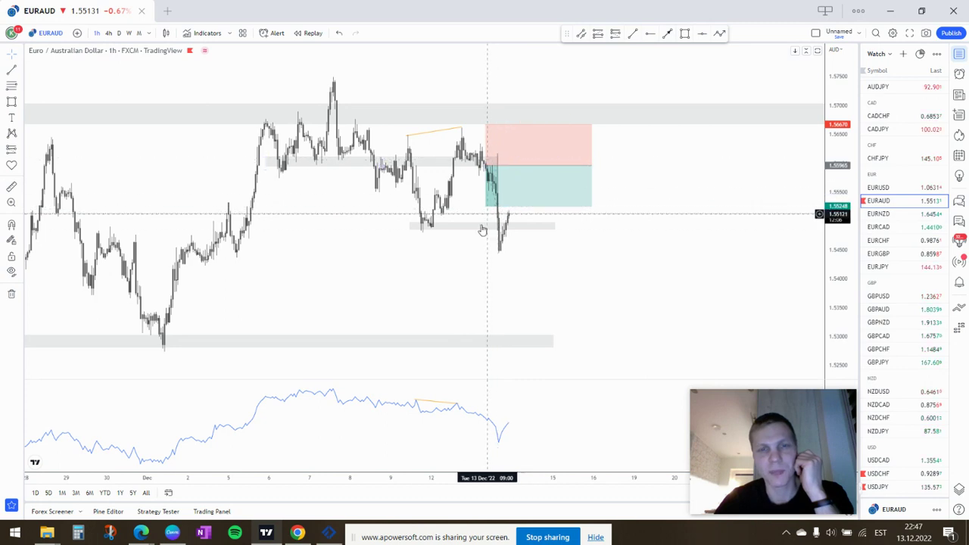
scroll(439, 238, "up", 3)
left_click_drag(213, 214, 339, 219)
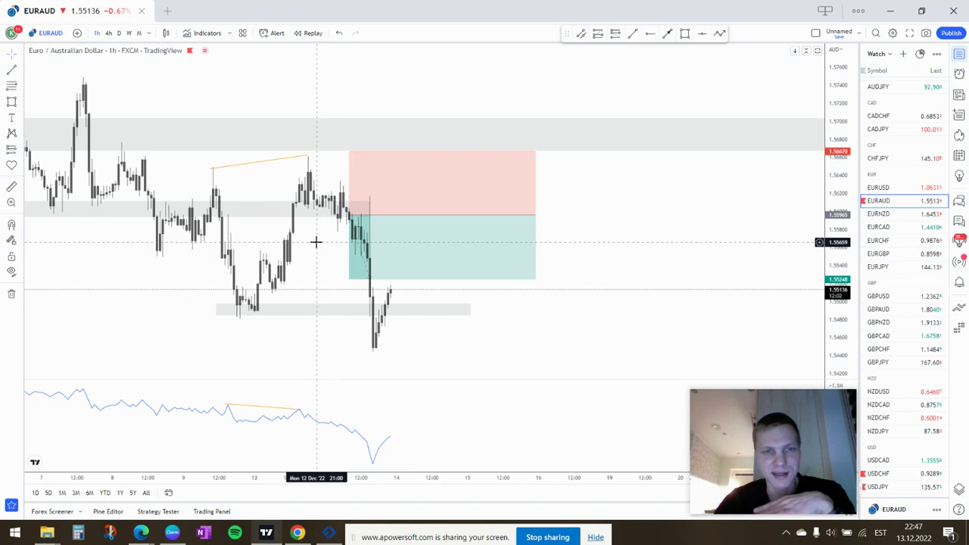
left_click_drag(316, 242, 447, 236)
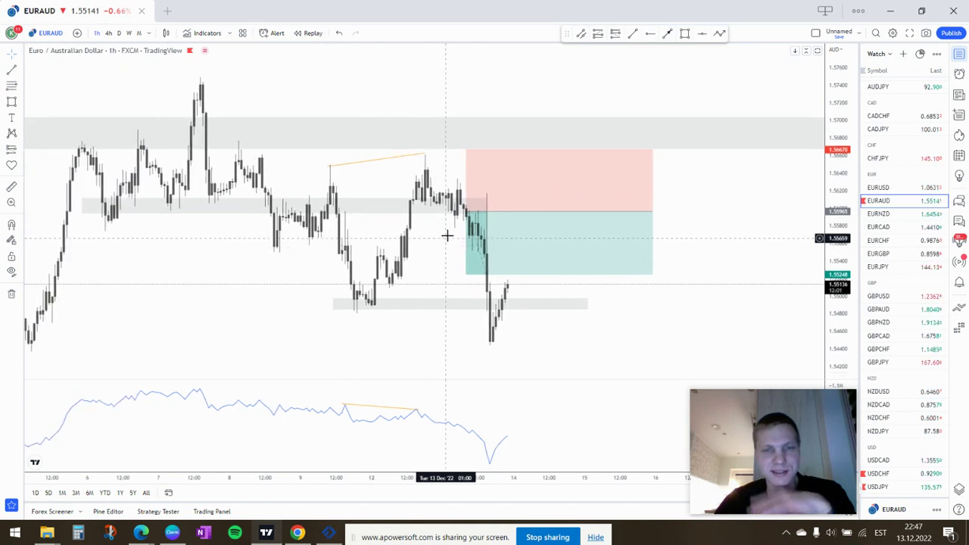
Move the short's stop-loss and target closer to entry, then undo the last change
left_click(465, 150)
left_click_drag(466, 150, 463, 174)
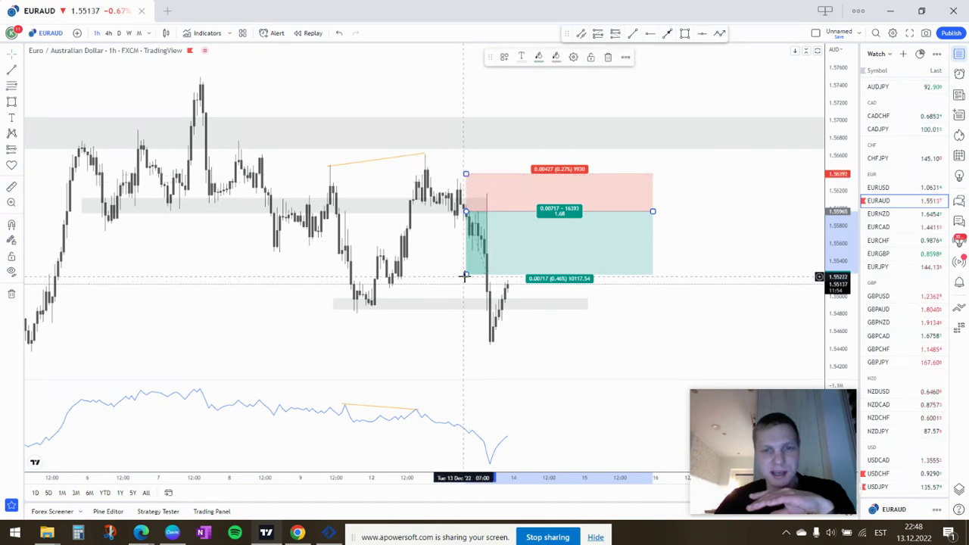
left_click_drag(465, 274, 453, 248)
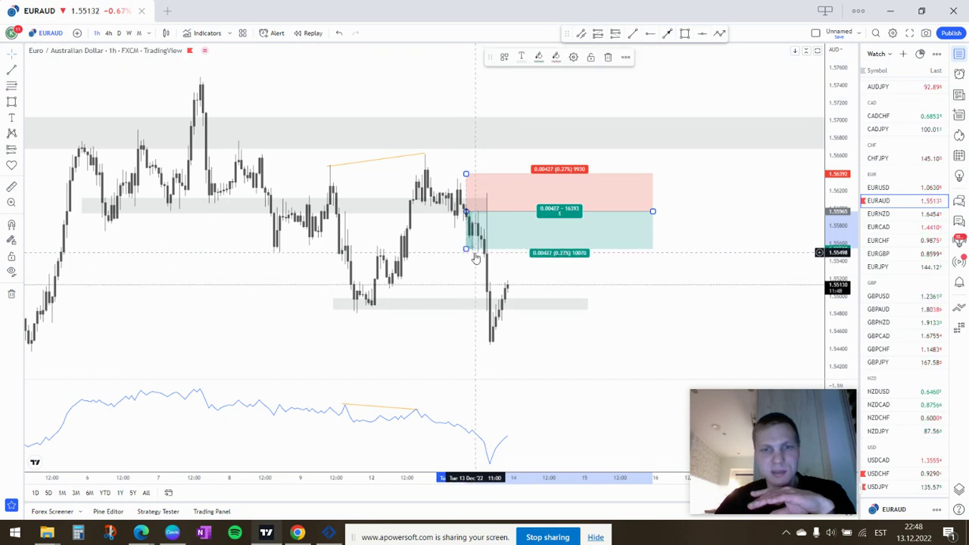
left_click(460, 268)
scroll(443, 271, "down", 1)
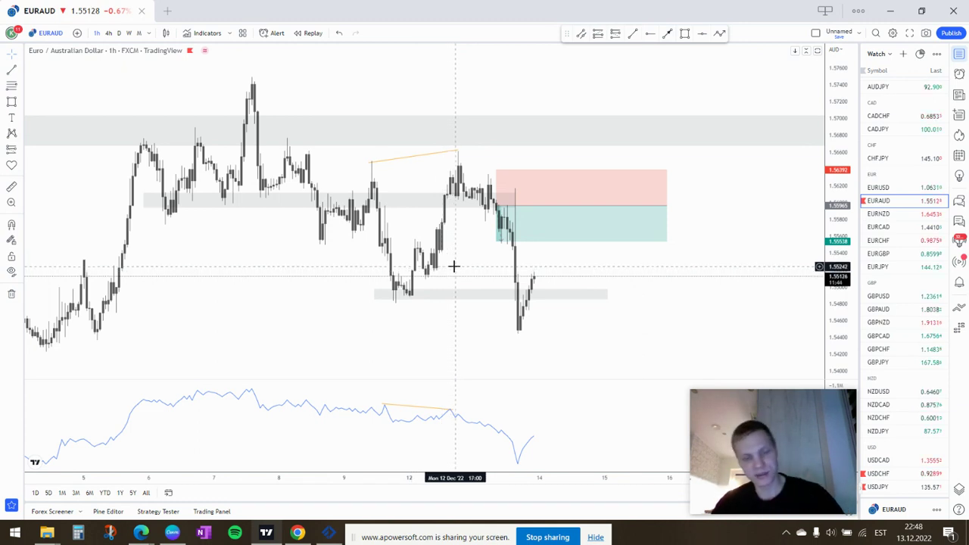
key("ctrl+z")
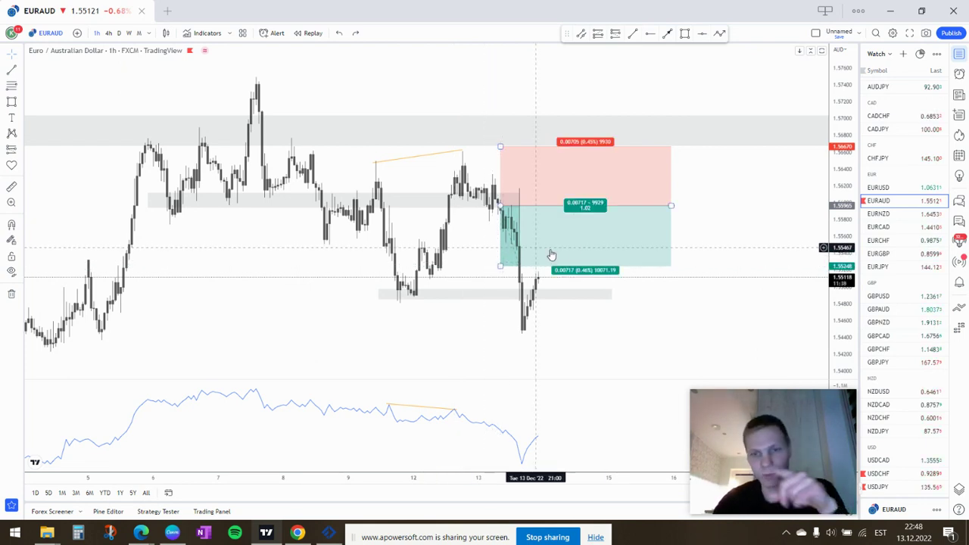
scroll(477, 243, "down", 2)
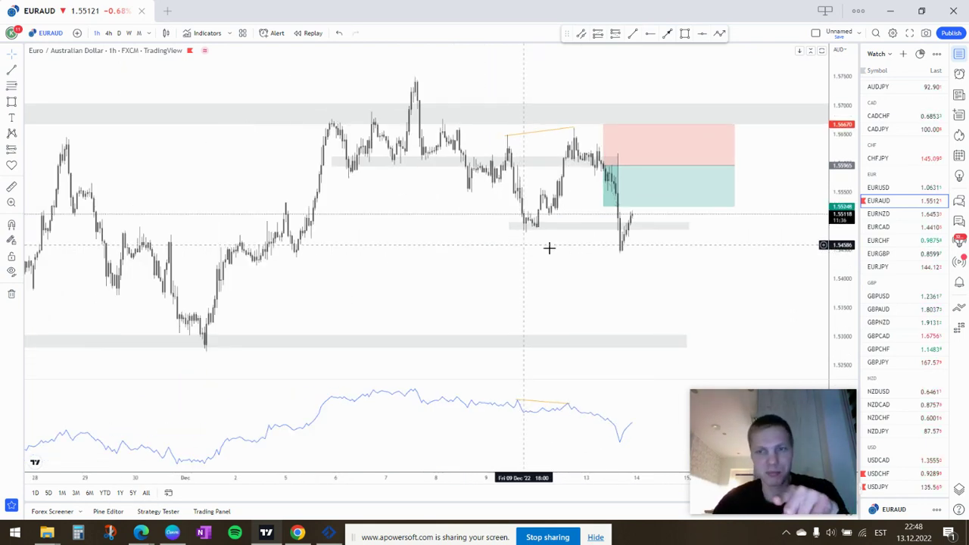
Open the USDCHF chart and pan it so the short-position box sits centrally
left_click(878, 473)
scroll(545, 264, "up", 4)
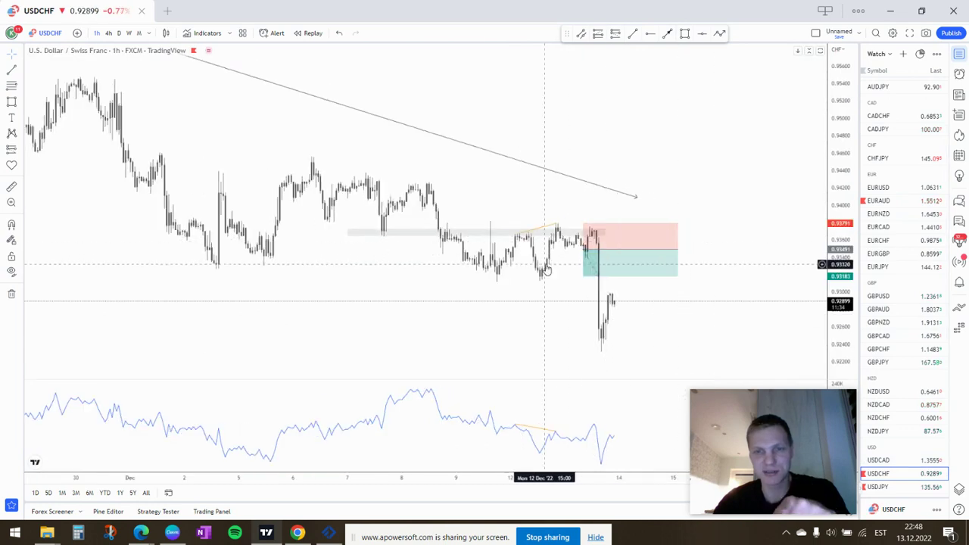
left_click_drag(318, 263, 457, 258)
scroll(456, 257, "up", 3)
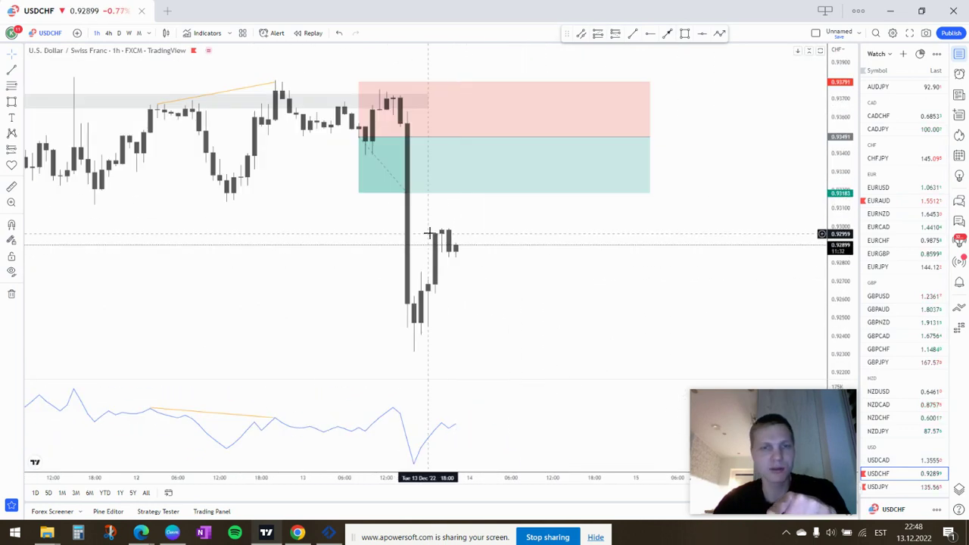
left_click_drag(530, 260, 264, 295)
scroll(307, 242, "left", 4)
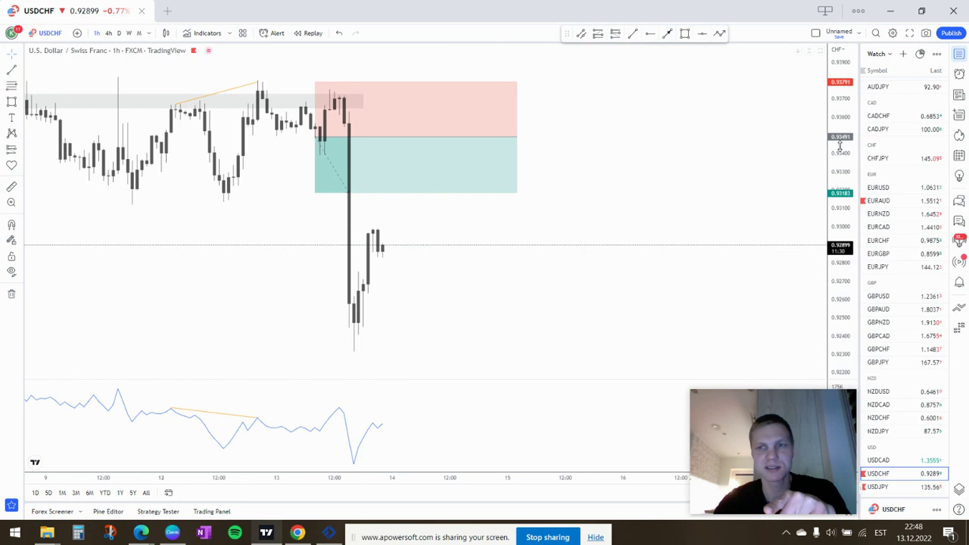
scroll(592, 227, "down", 3)
left_click_drag(535, 248, 299, 227)
Try lowering, then raising the short's stop-loss, and undo the last adjustment
left_click(288, 210)
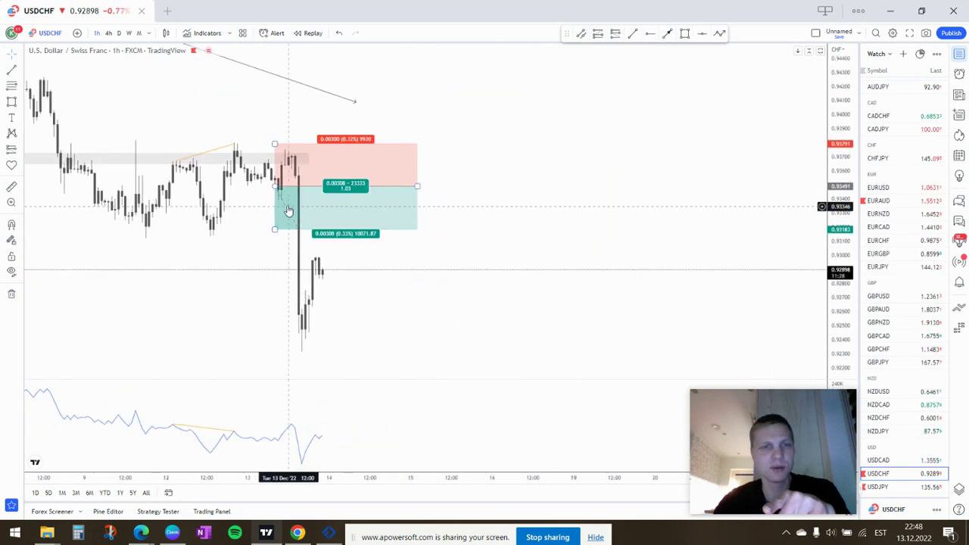
left_click_drag(275, 143, 275, 153)
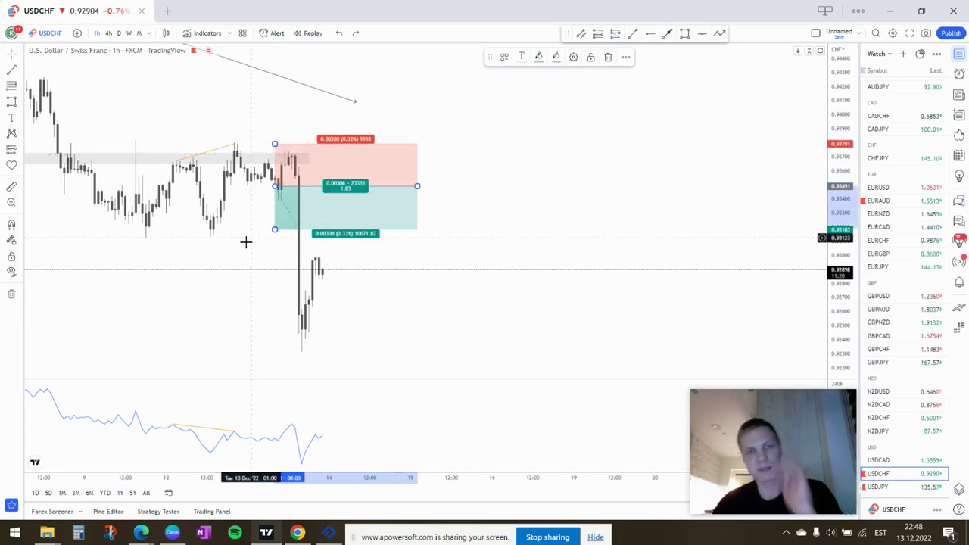
left_click(275, 254)
scroll(275, 255, "down", 3)
scroll(275, 254, "up", 3)
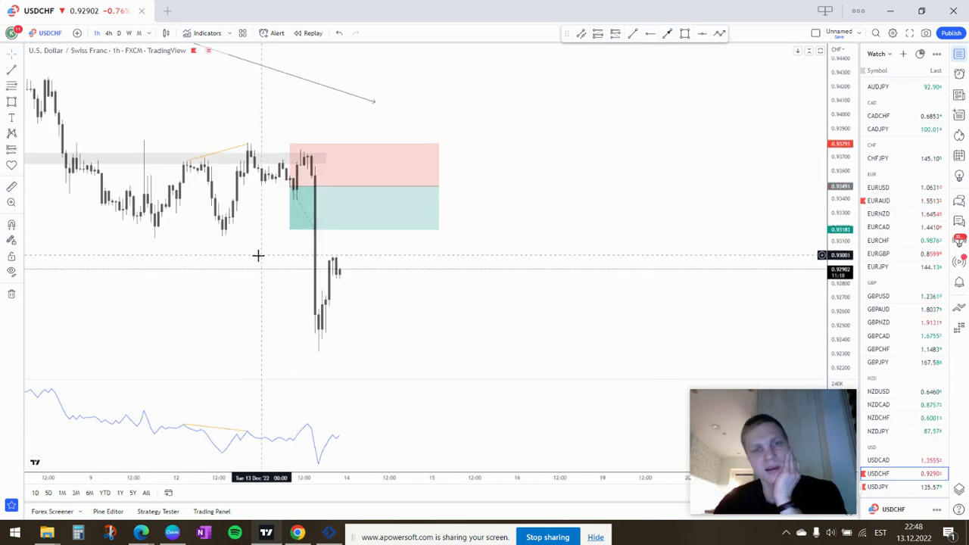
left_click_drag(257, 255, 391, 260)
scroll(391, 260, "up", 2)
left_click(403, 168)
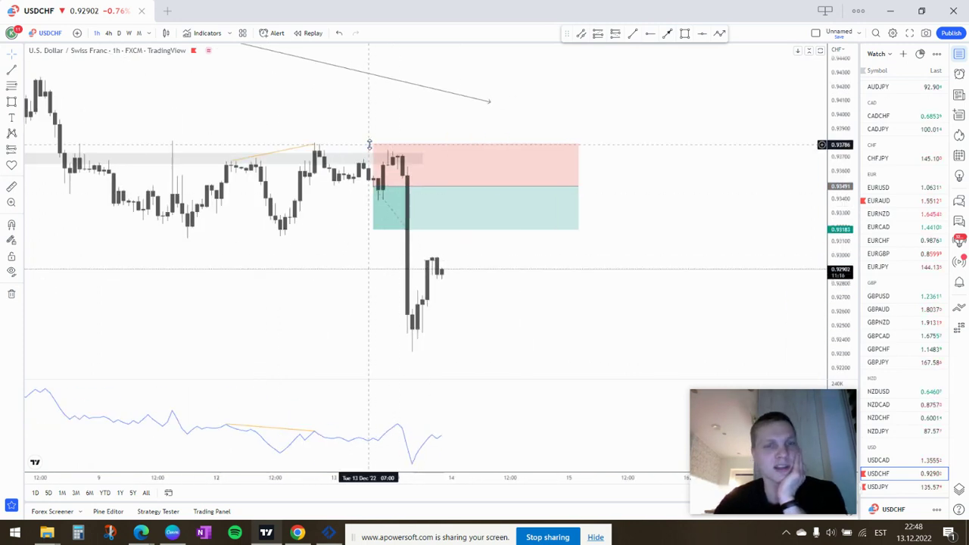
left_click_drag(373, 143, 372, 132)
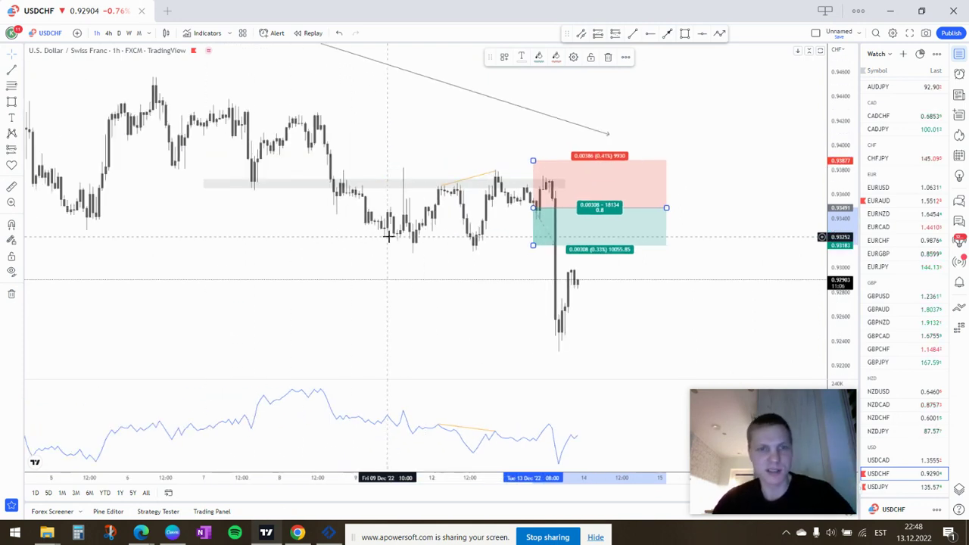
key("ctrl+z")
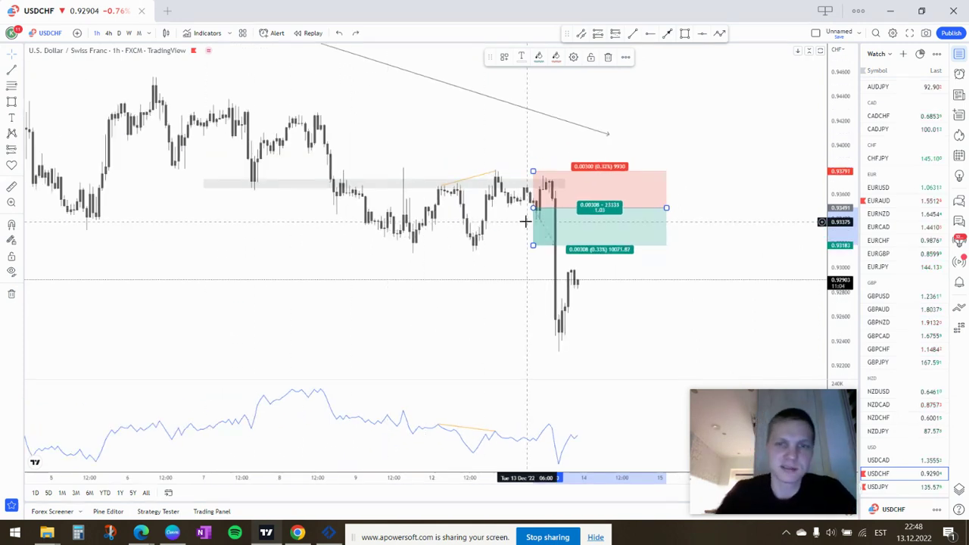
Compare the USDCHF chart on the 4-hour timeframe, then return to 1-hour
left_click_drag(558, 162, 535, 151)
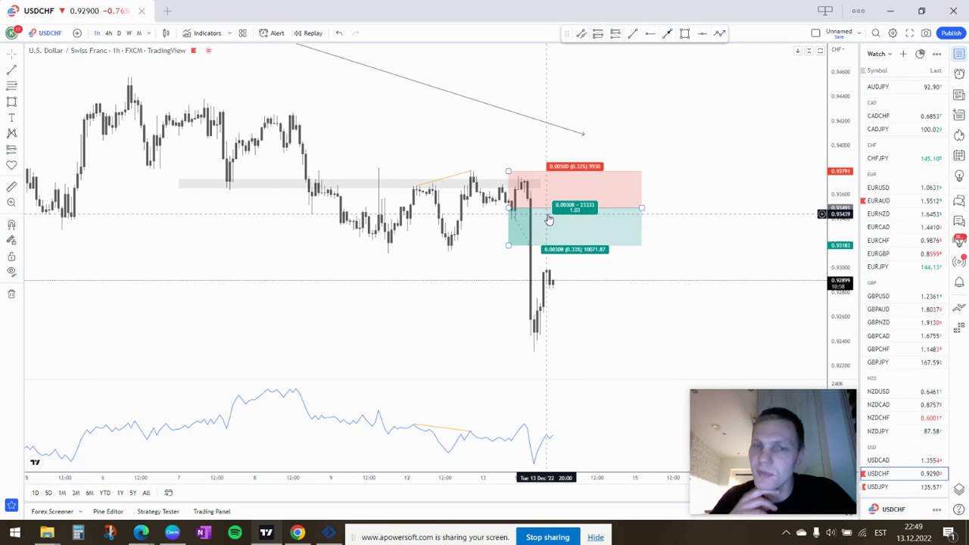
scroll(548, 218, "down", 3)
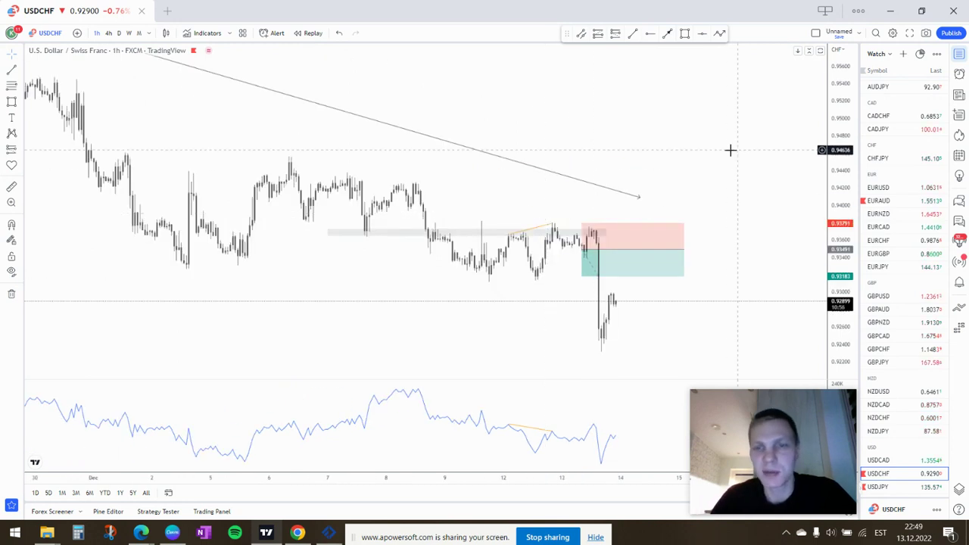
scroll(528, 225, "up", 2)
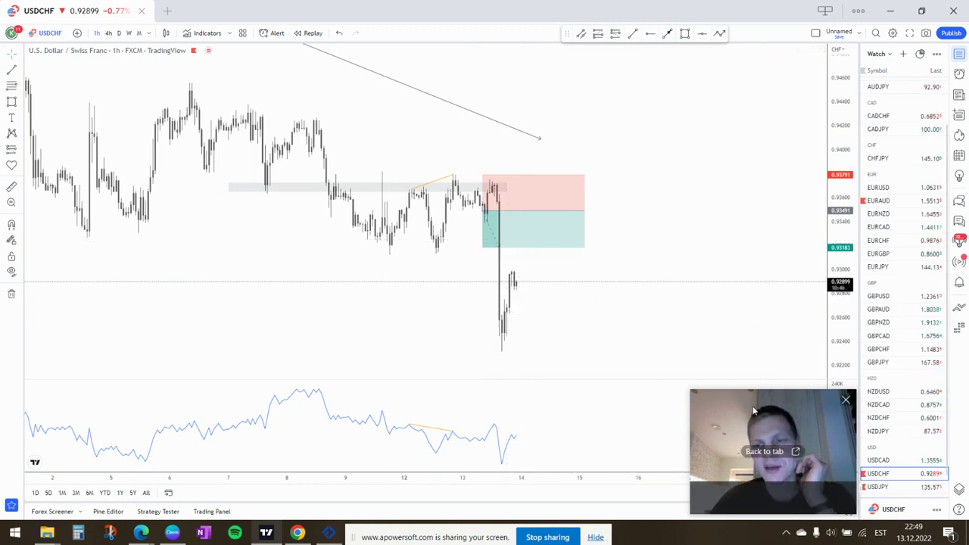
scroll(432, 195, "down", 2)
scroll(432, 195, "down", 4)
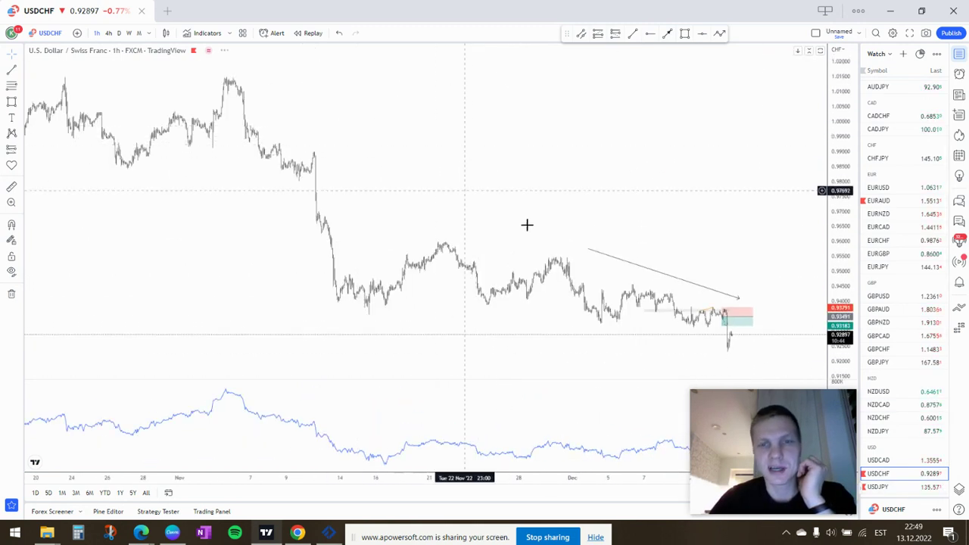
scroll(504, 216, "up", 2)
left_click(109, 34)
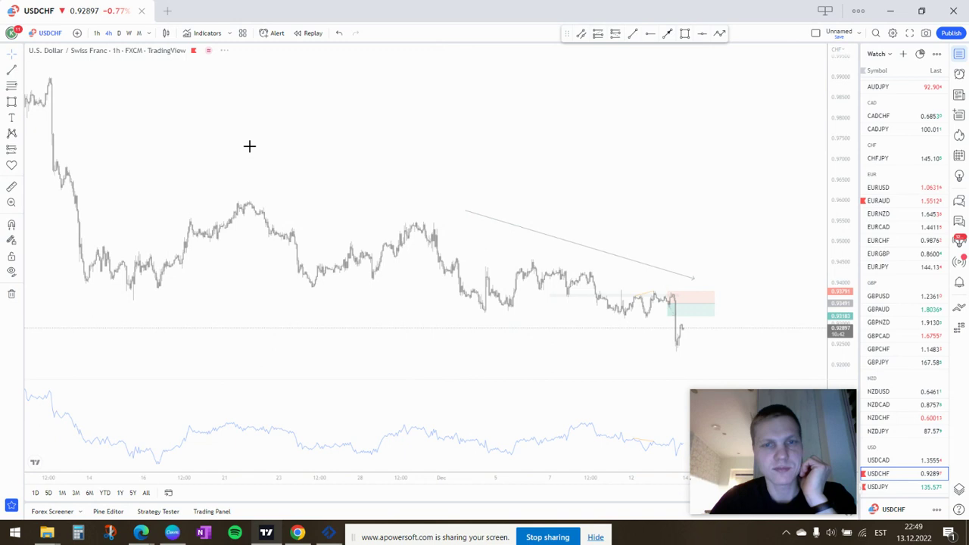
scroll(513, 250, "up", 3)
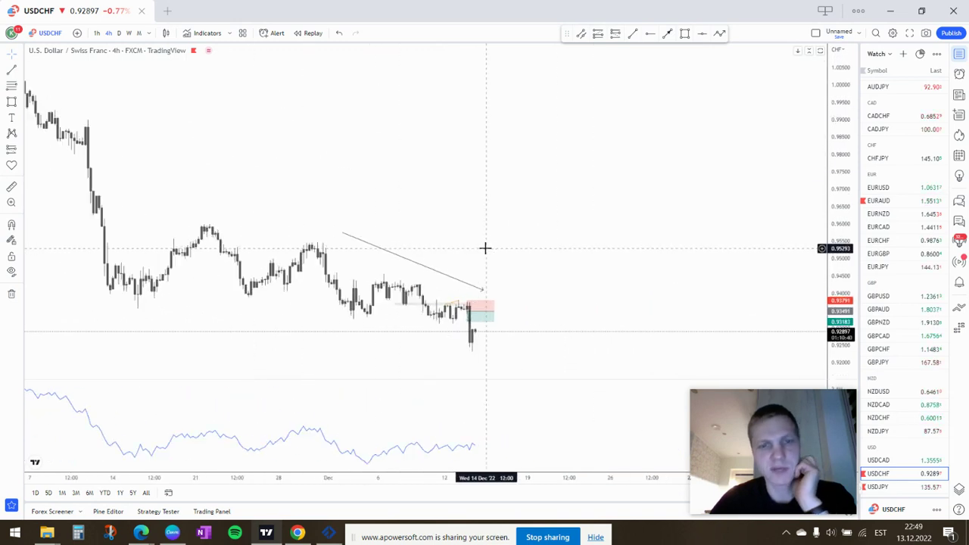
left_click(97, 33)
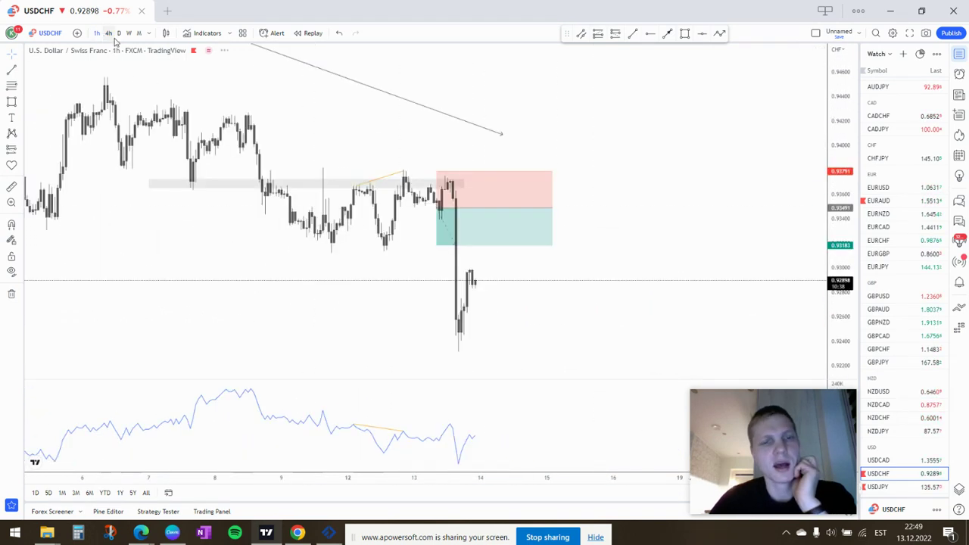
scroll(488, 246, "down", 3)
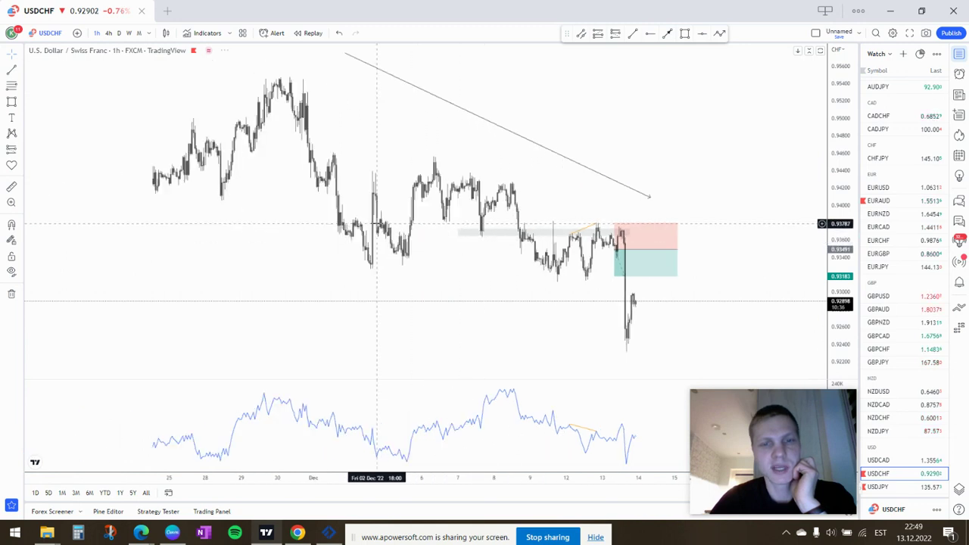
scroll(504, 257, "up", 5)
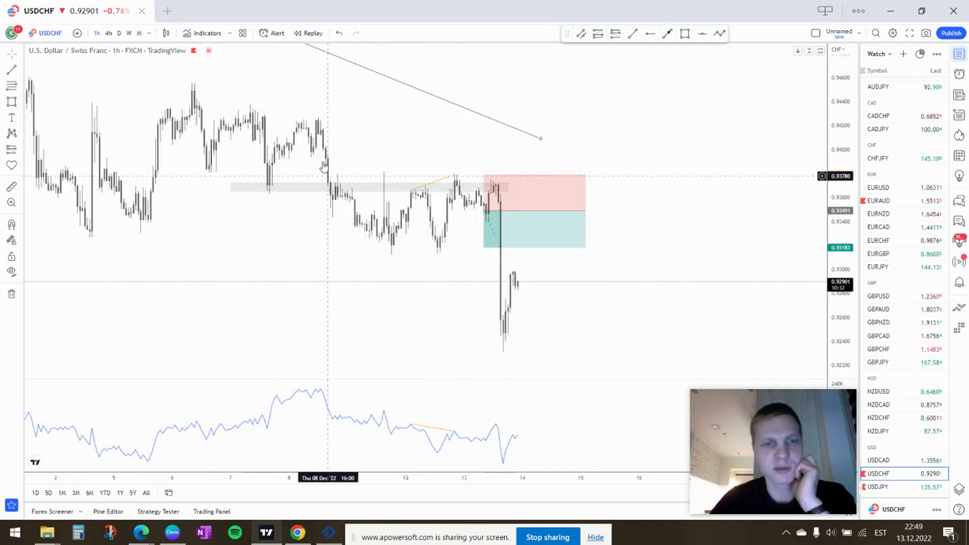
Inspect the grey resistance zone and short position (stop ~0.9379, target ~0.9318), then move to USDJPY
left_click(384, 188)
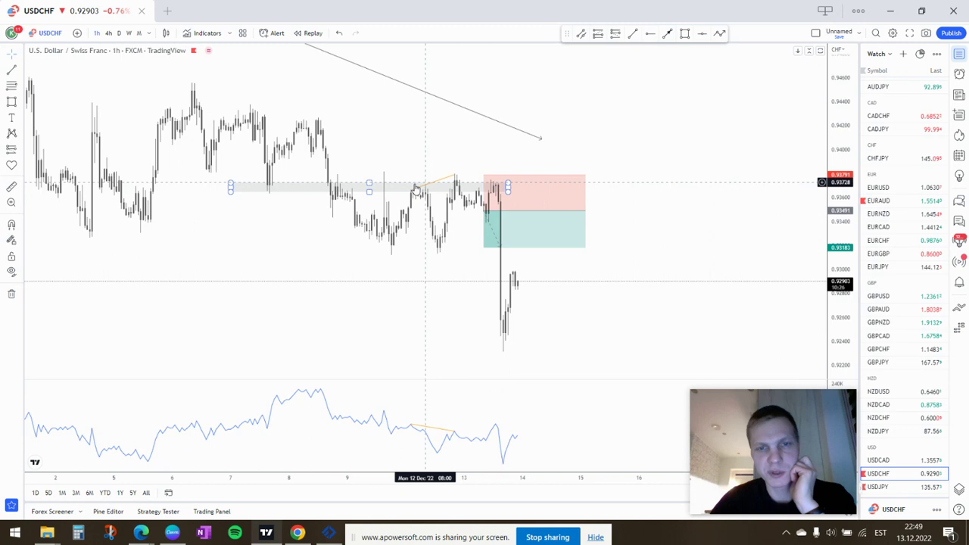
left_click(488, 217)
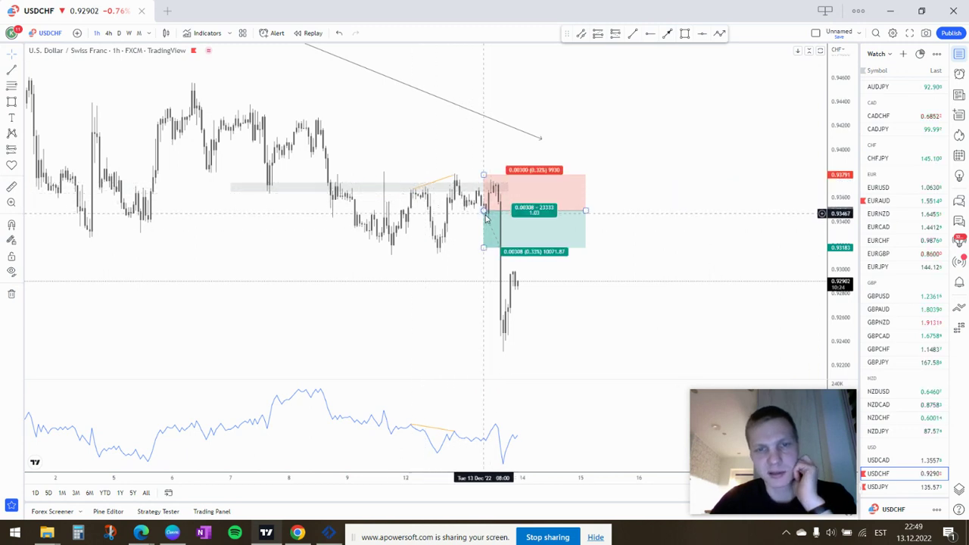
left_click(478, 246)
left_click(485, 243)
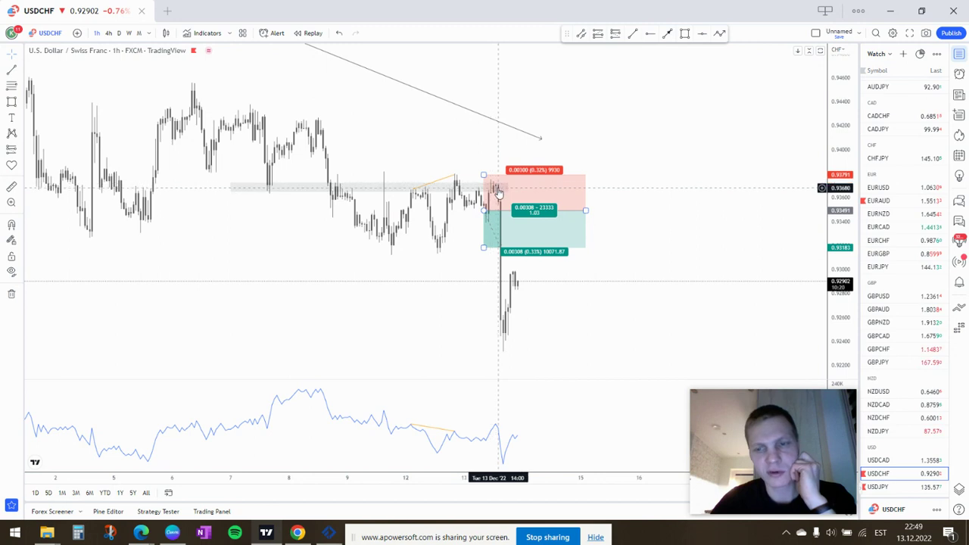
left_click(502, 259)
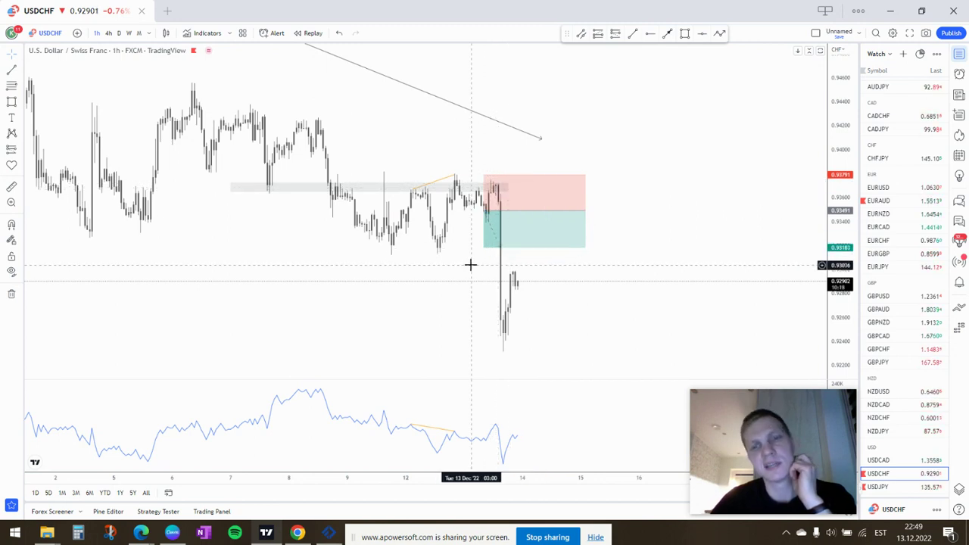
key("Down")
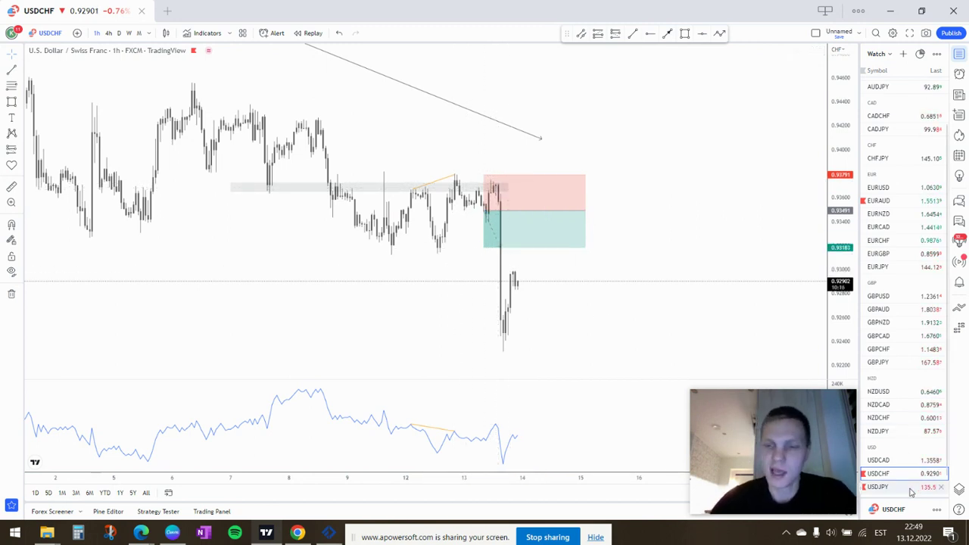
Zoom and pan the USDJPY chart to bring the recent drop and grey zone into view
scroll(393, 269, "down", 5)
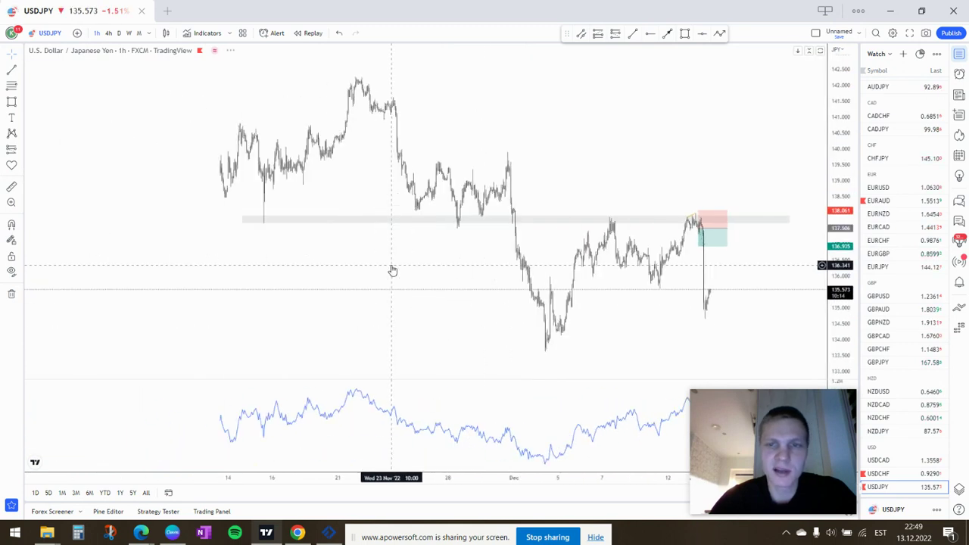
scroll(392, 270, "up", 5)
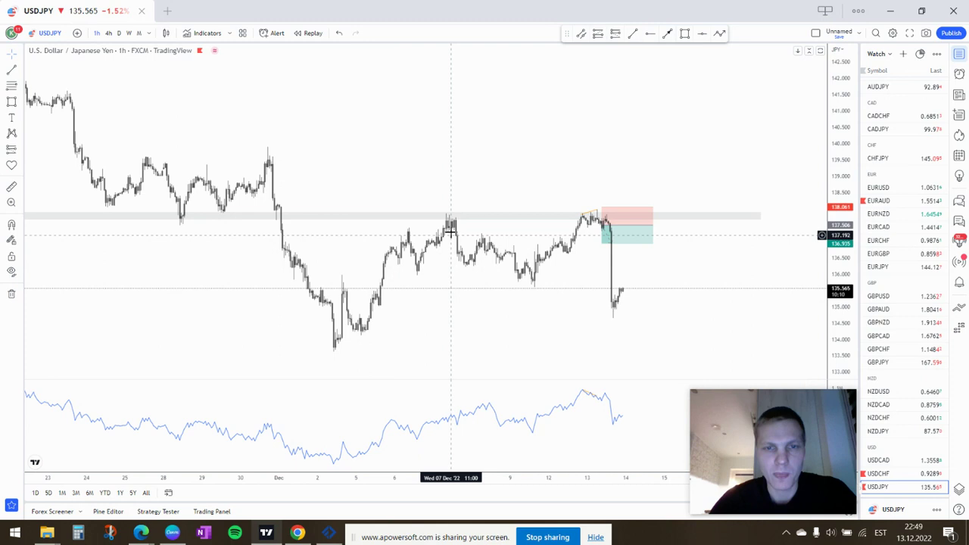
left_click_drag(441, 170, 503, 165)
scroll(503, 165, "down", 4)
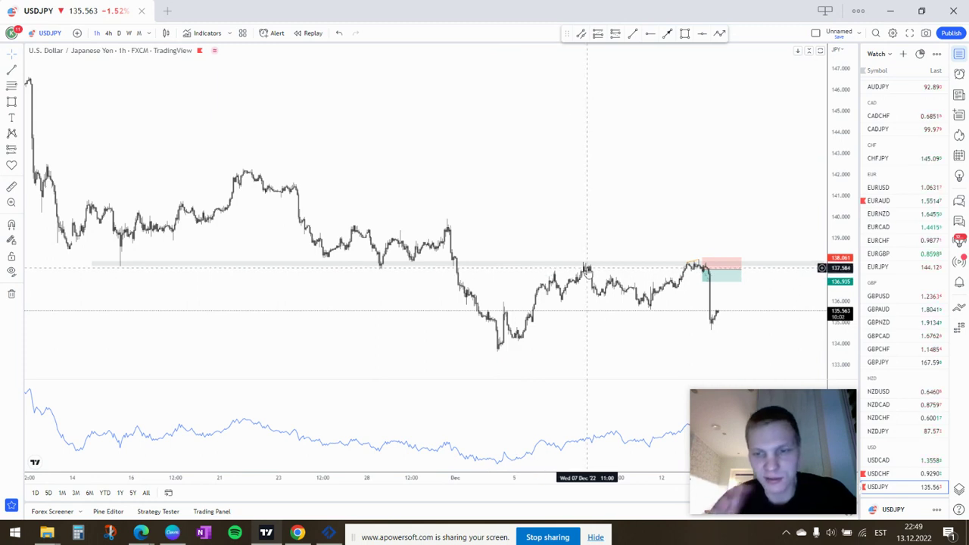
left_click_drag(612, 249, 231, 150)
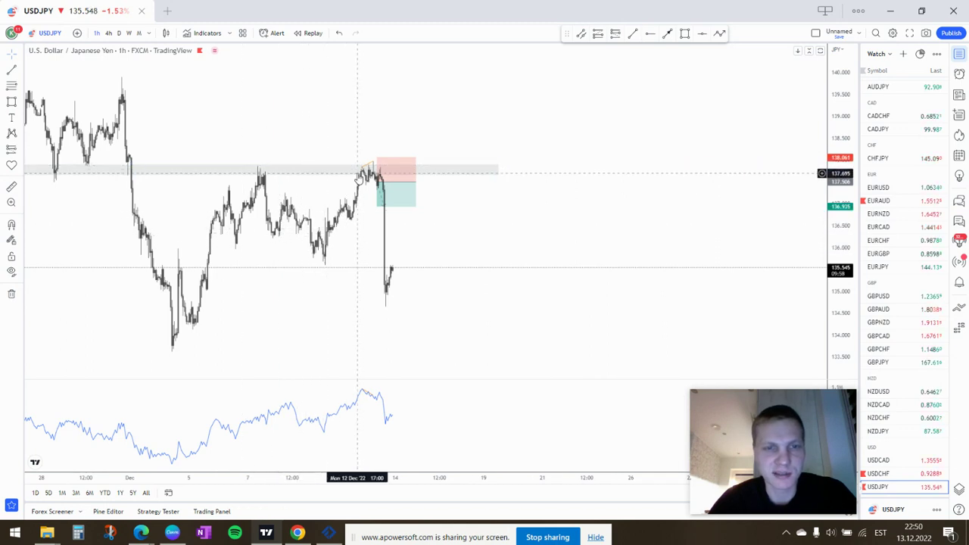
left_click_drag(298, 134, 346, 136)
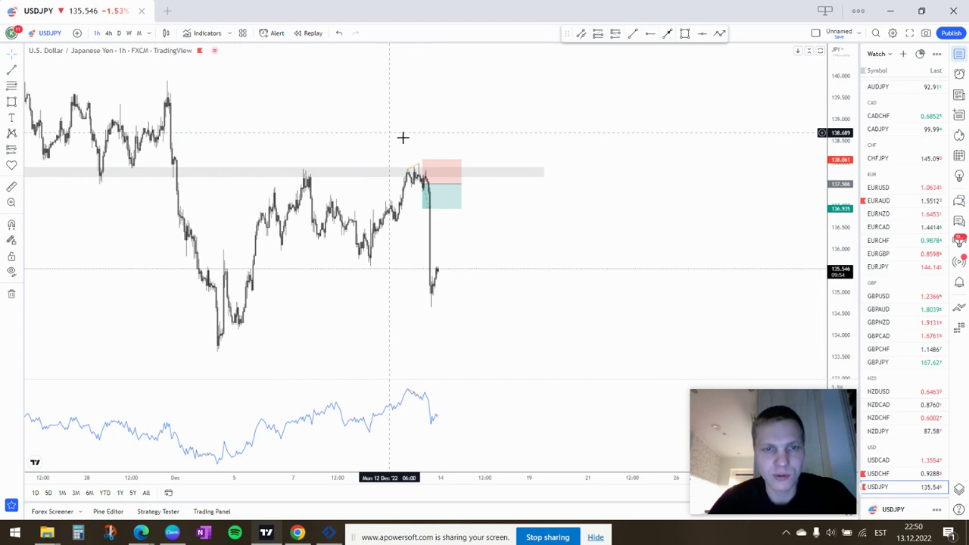
scroll(402, 136, "left", 3)
scroll(558, 147, "up", 5)
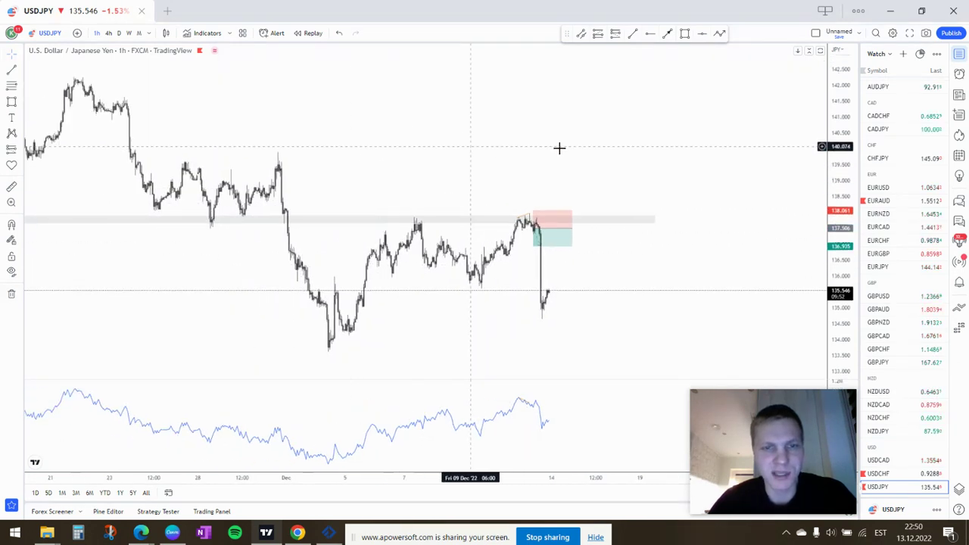
scroll(285, 190, "up", 2)
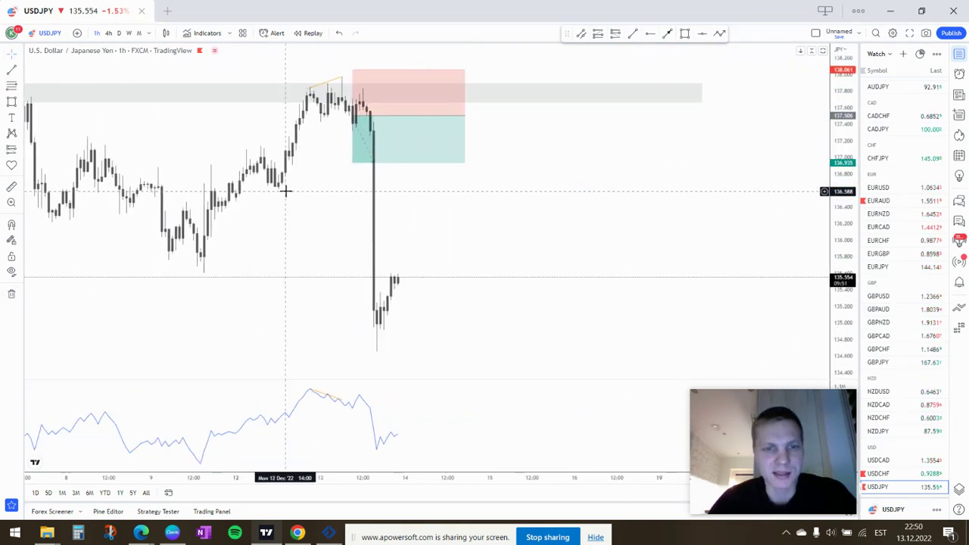
Finish the divergence line on the indicator pane, deselect it, and zoom out
left_click(342, 401)
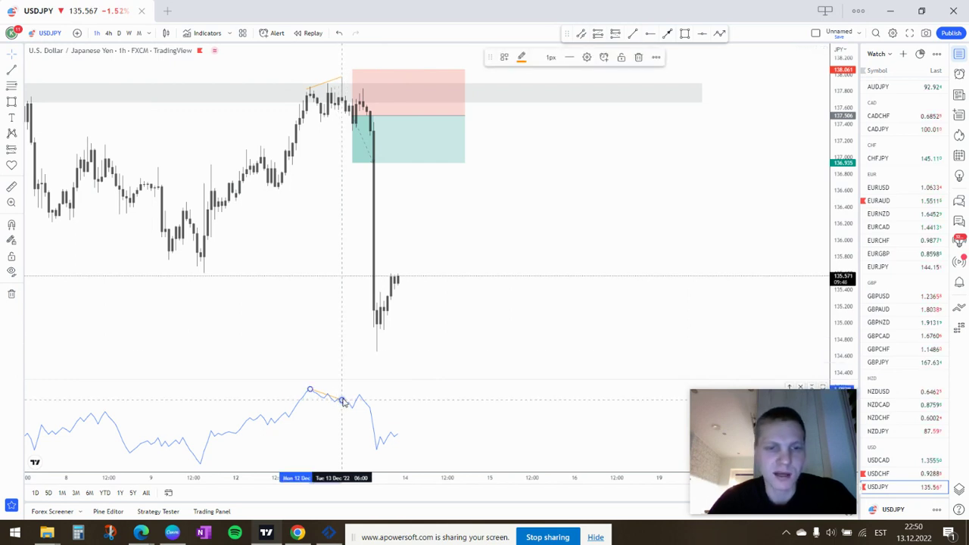
left_click(323, 229)
scroll(413, 184, "down", 3)
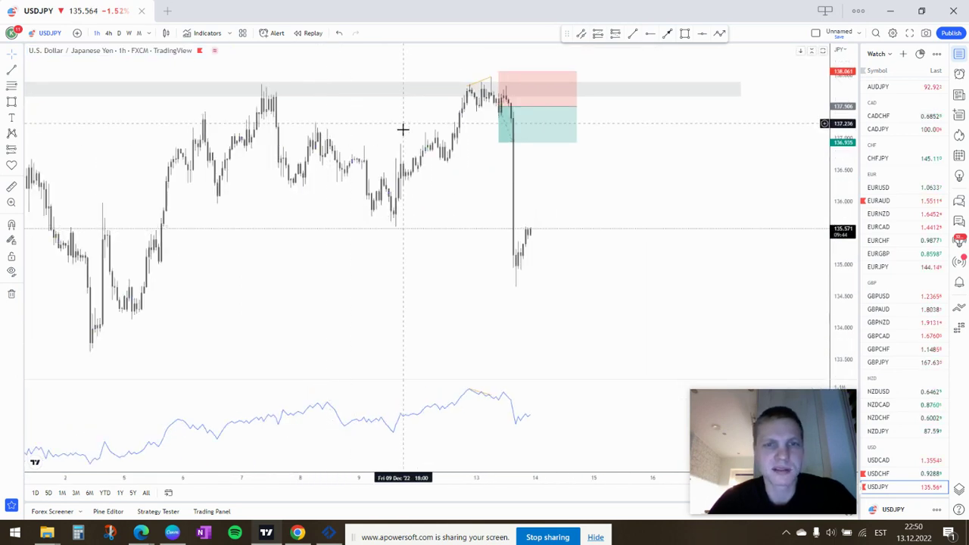
scroll(402, 129, "up", 4)
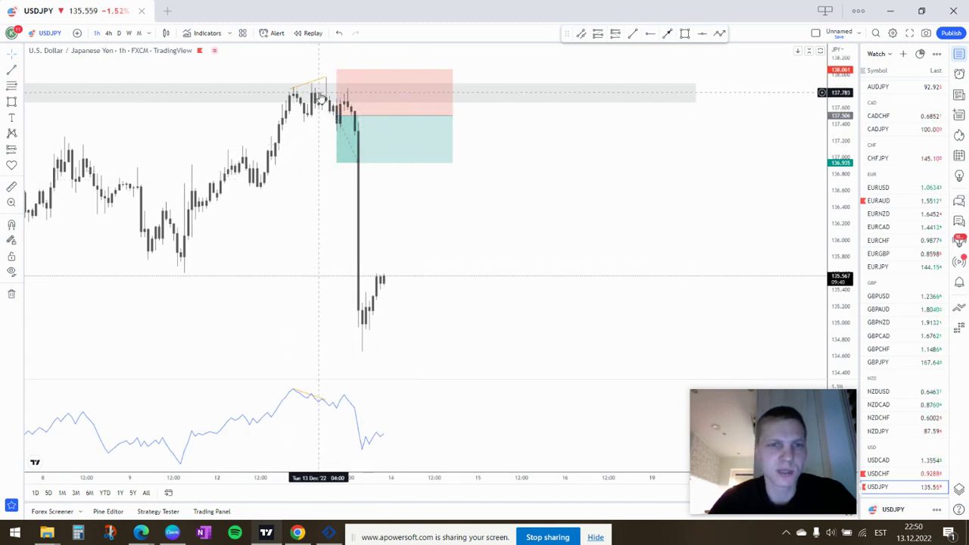
scroll(318, 177, "down", 3)
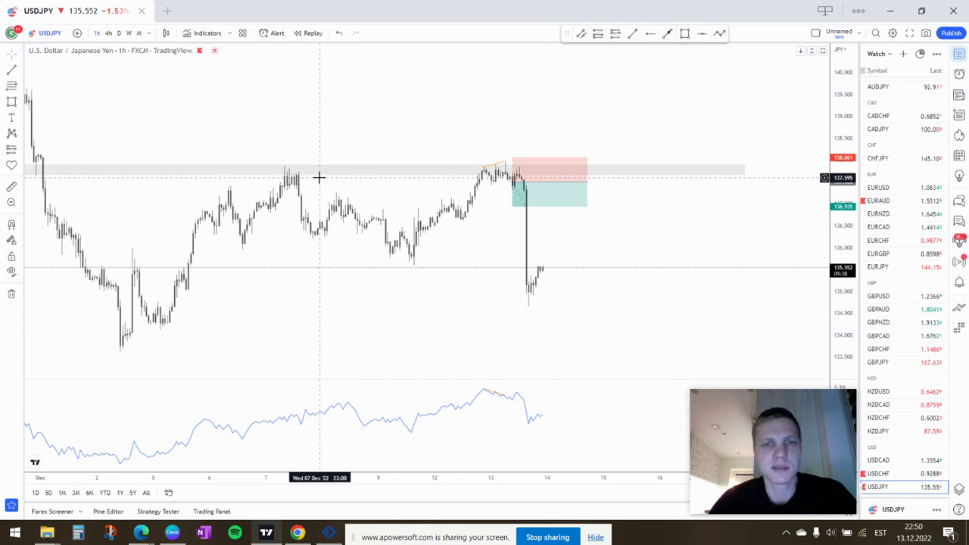
scroll(319, 177, "down", 3)
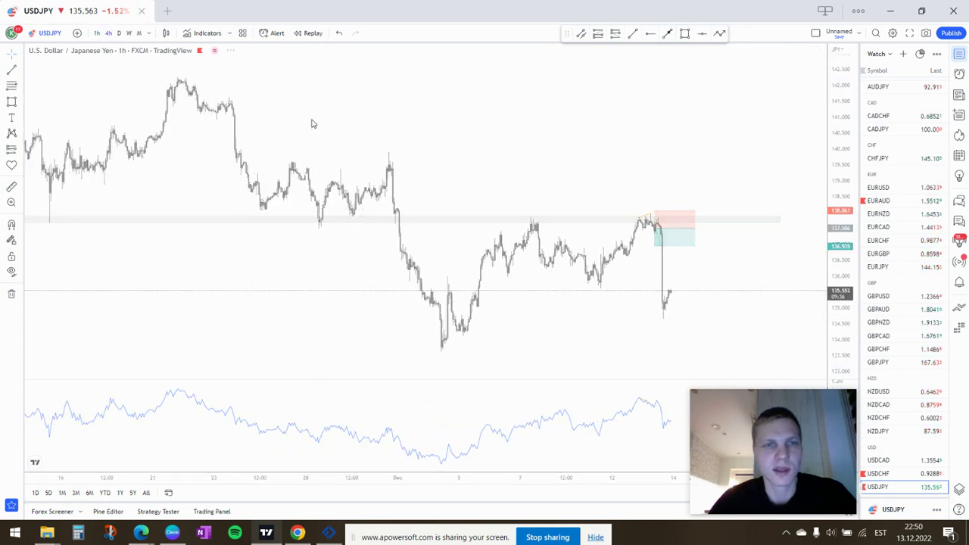
Switch USDJPY to 4h and sketch an XABCD pattern through five swing points
type("4h")
key("Return")
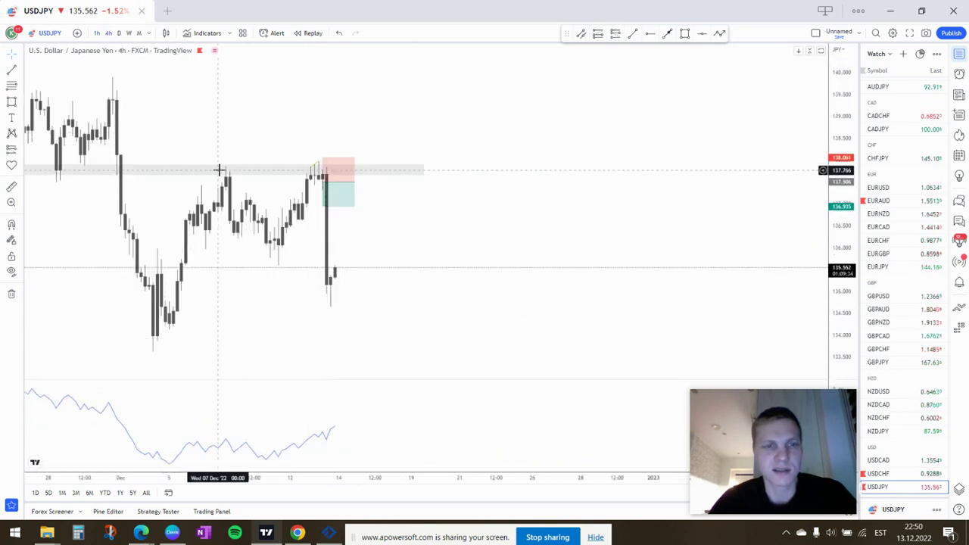
left_click(719, 32)
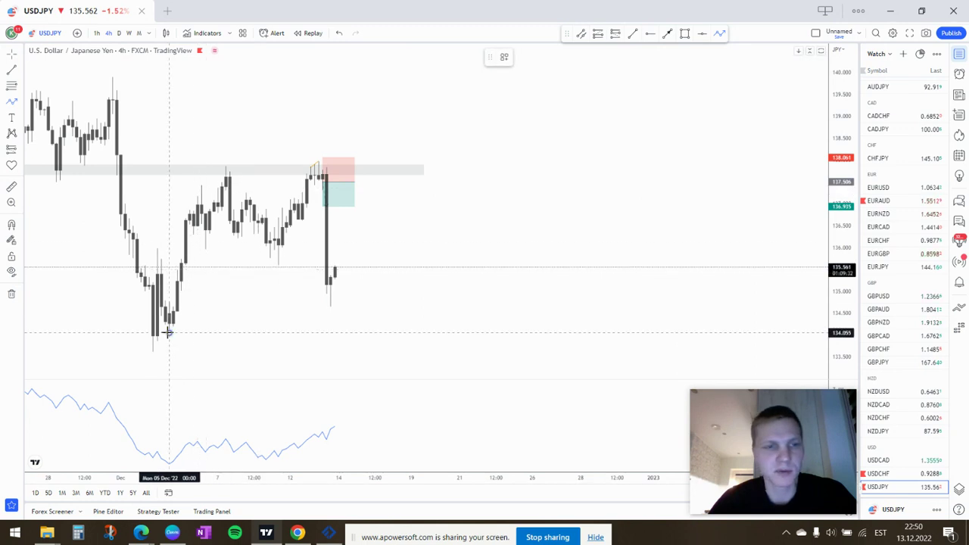
left_click(169, 332)
left_click(226, 175)
left_click(282, 253)
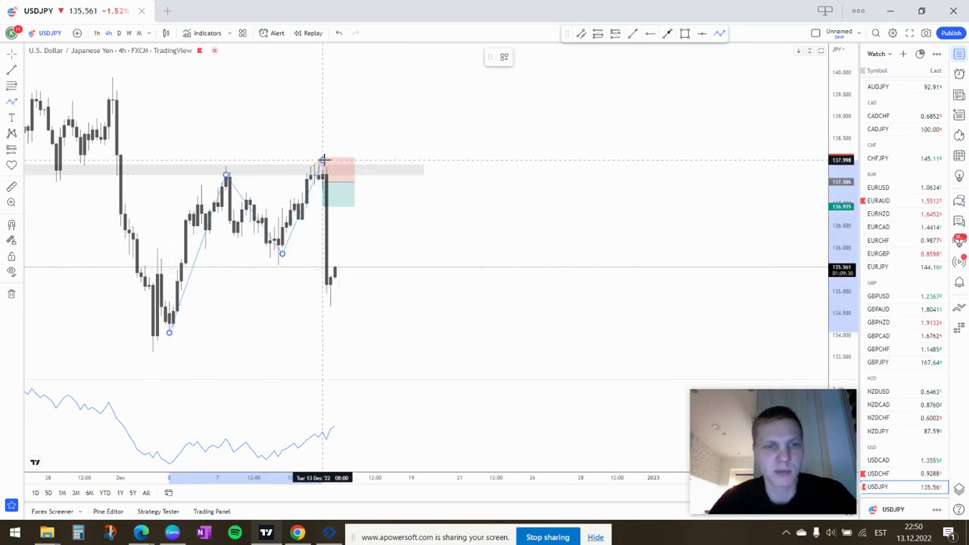
left_click(323, 161)
left_click(329, 303)
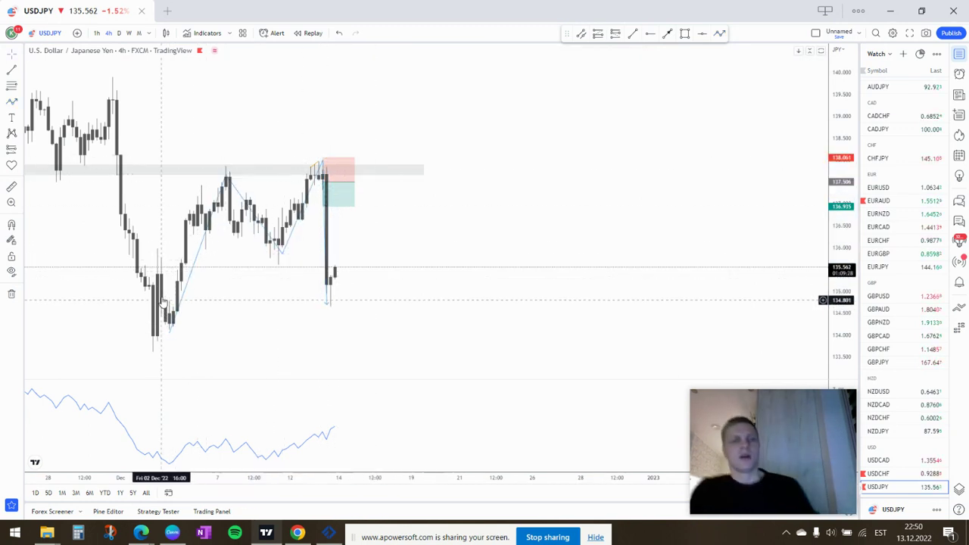
Select the XABCD pattern and delete it from the chart
left_click(196, 260)
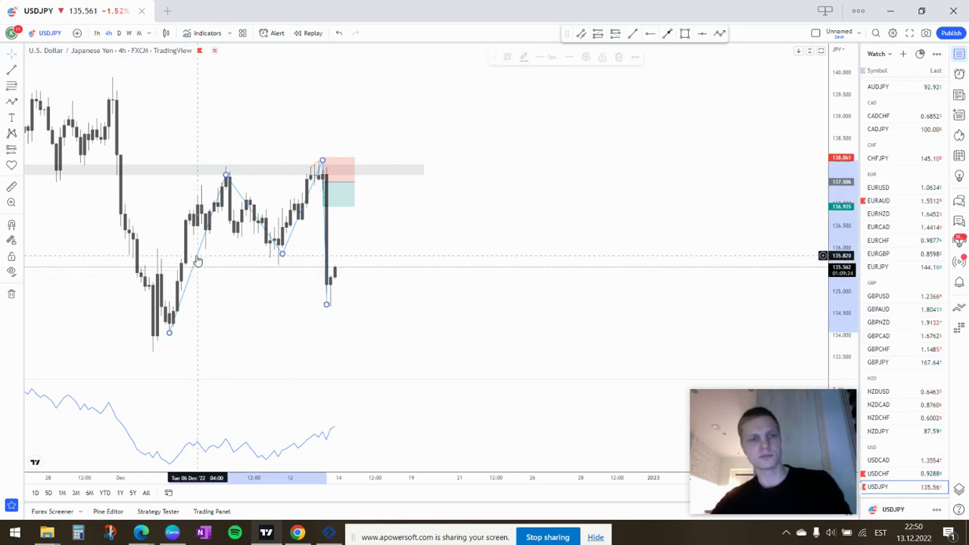
key("Delete")
scroll(242, 265, "down", 5)
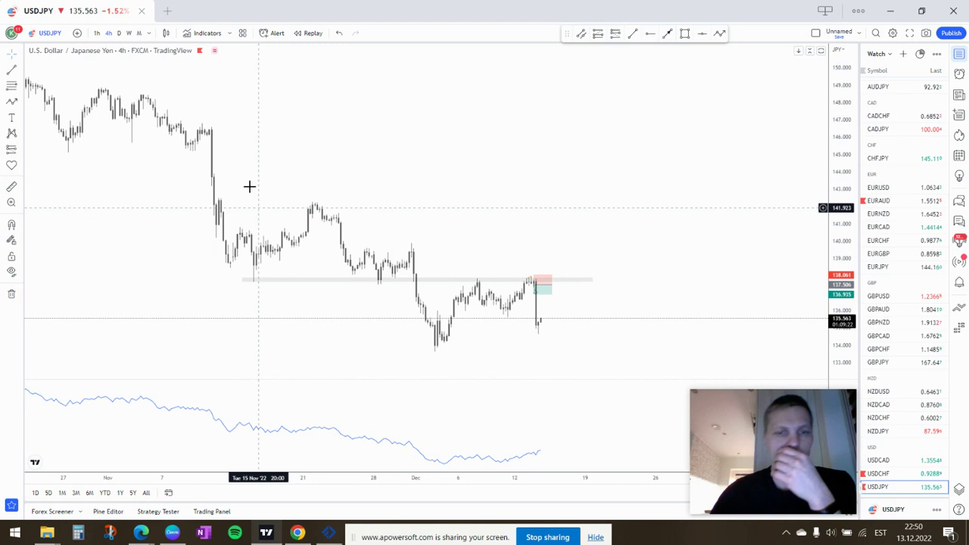
Back on 1-hour, drag the short's target down to the low, then undo it
left_click(98, 34)
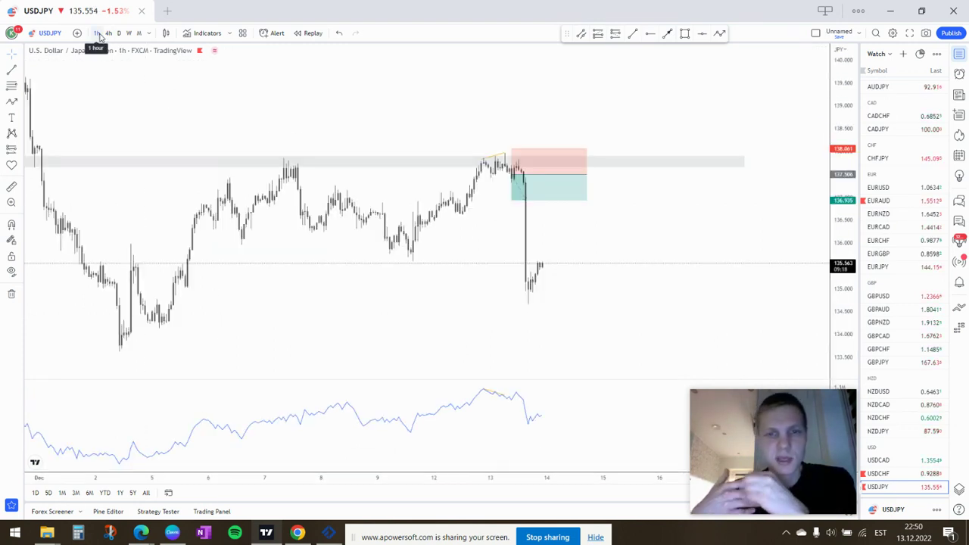
scroll(401, 227, "up", 5)
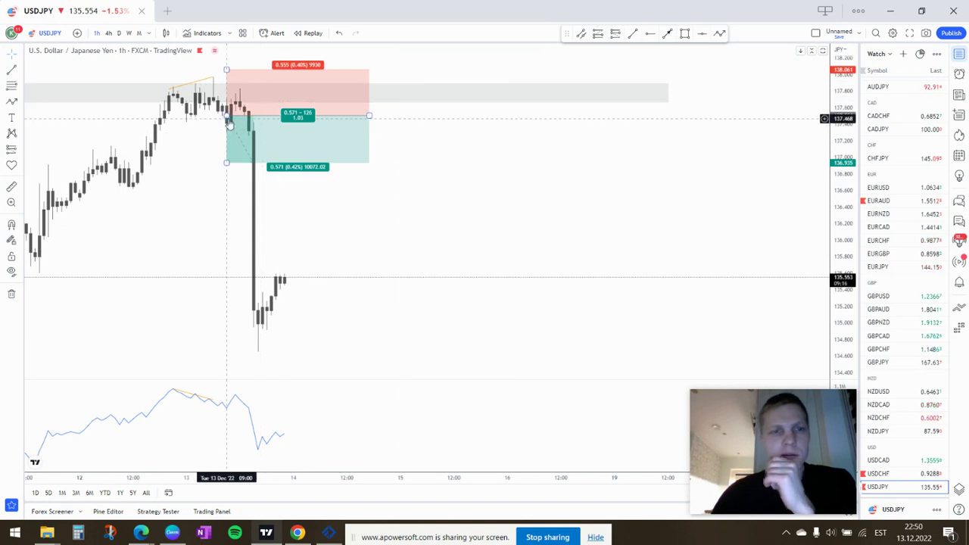
scroll(285, 138, "down", 3)
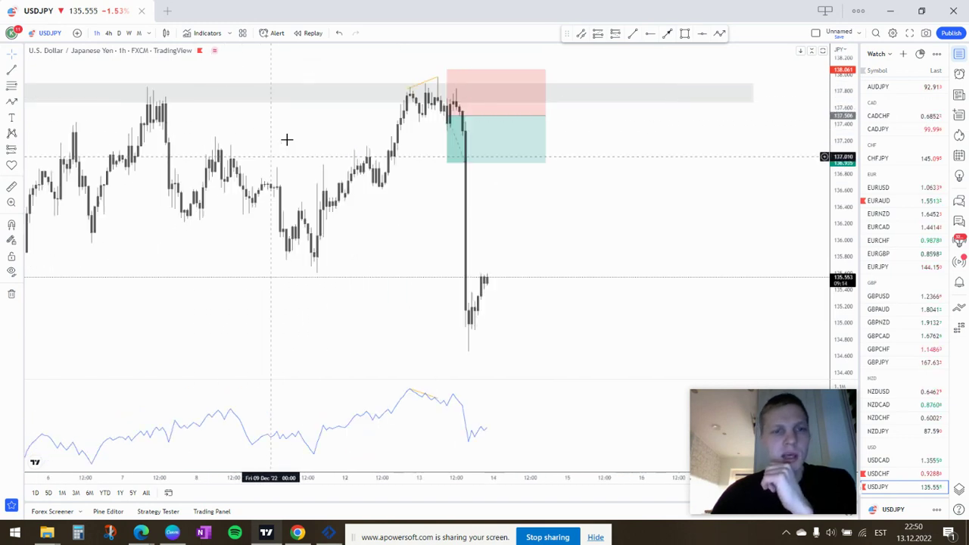
scroll(439, 153, "down", 3)
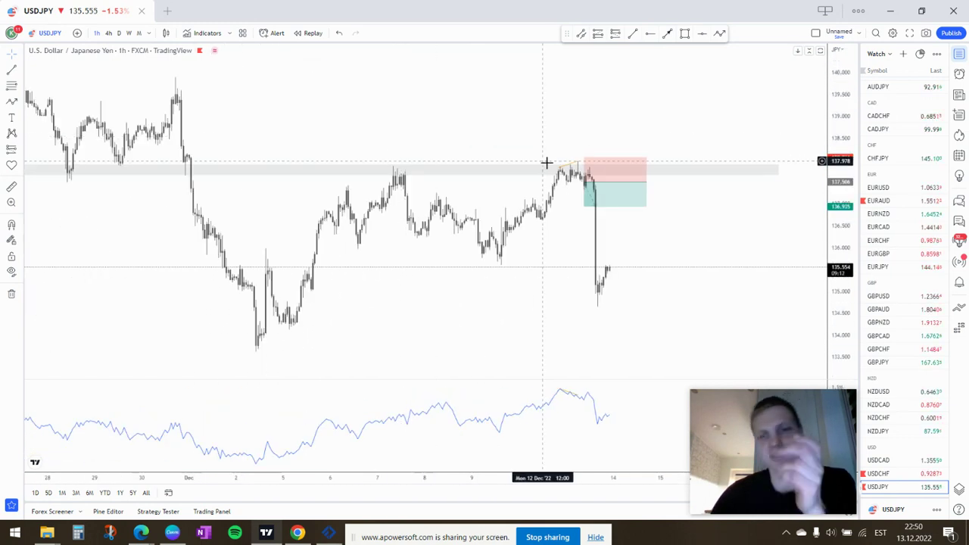
left_click_drag(583, 207, 585, 289)
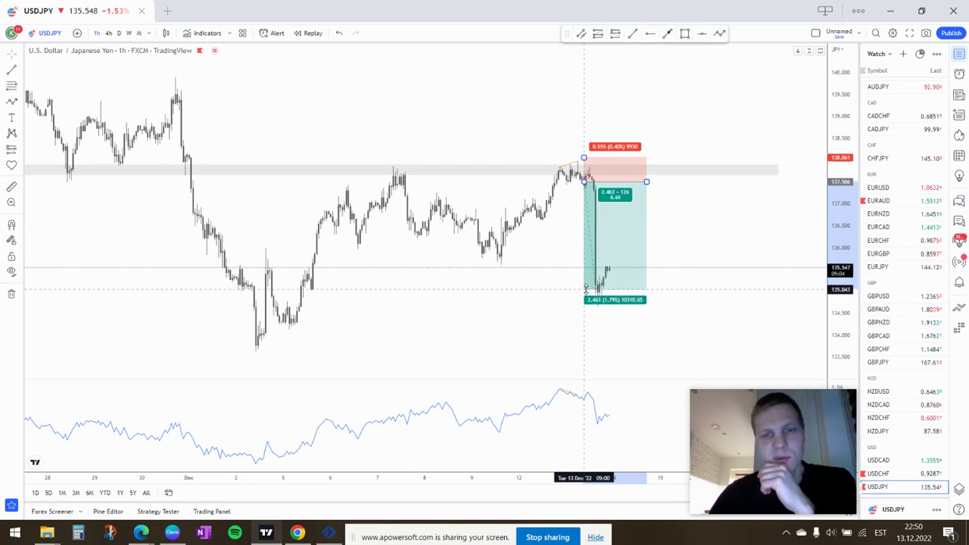
left_click(683, 224)
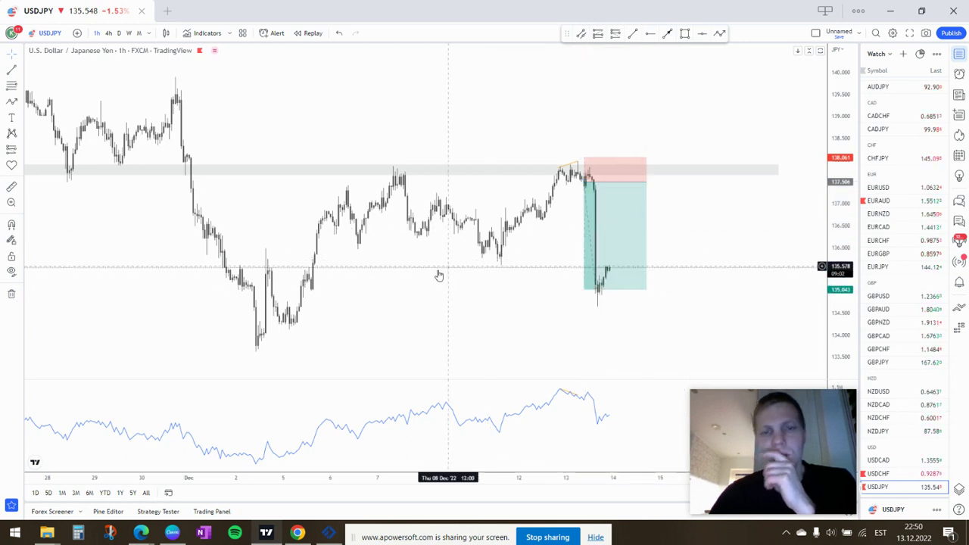
key("ctrl+z")
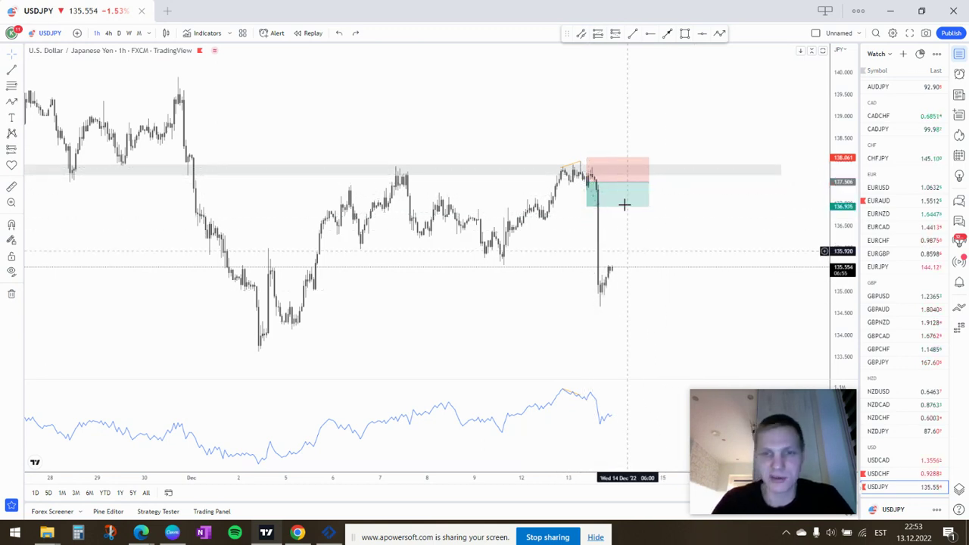
scroll(671, 249, "right", 2)
left_click(556, 186)
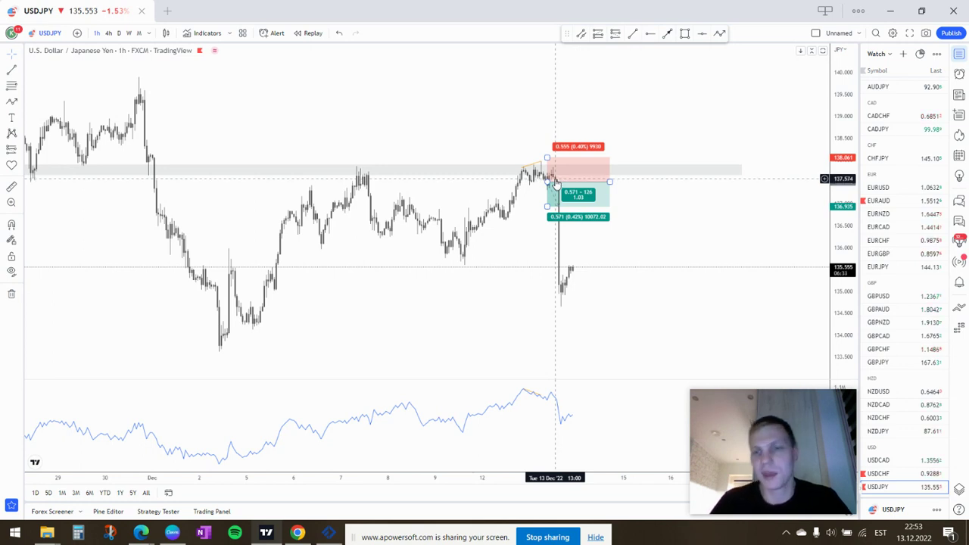
left_click_drag(470, 310, 520, 290)
scroll(519, 289, "down", 2)
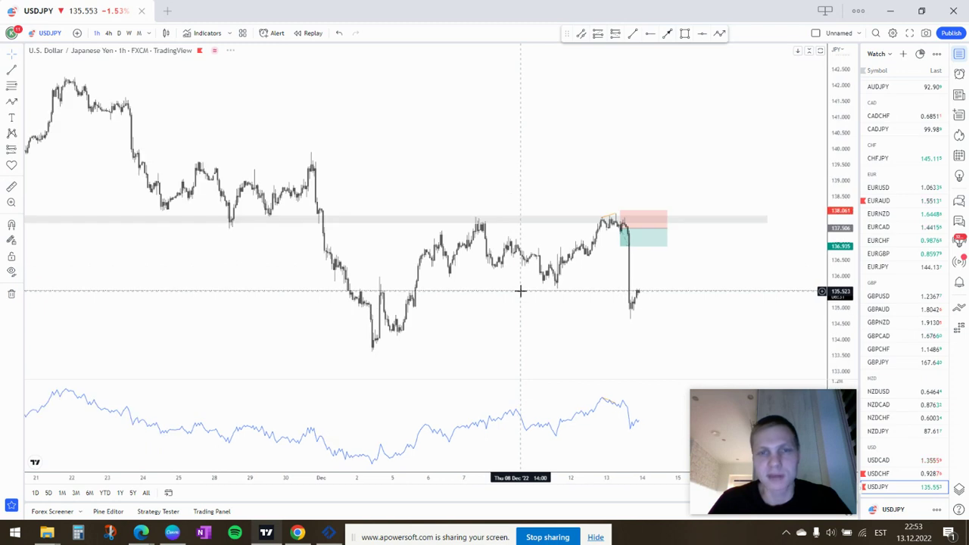
scroll(520, 294, "down", 2)
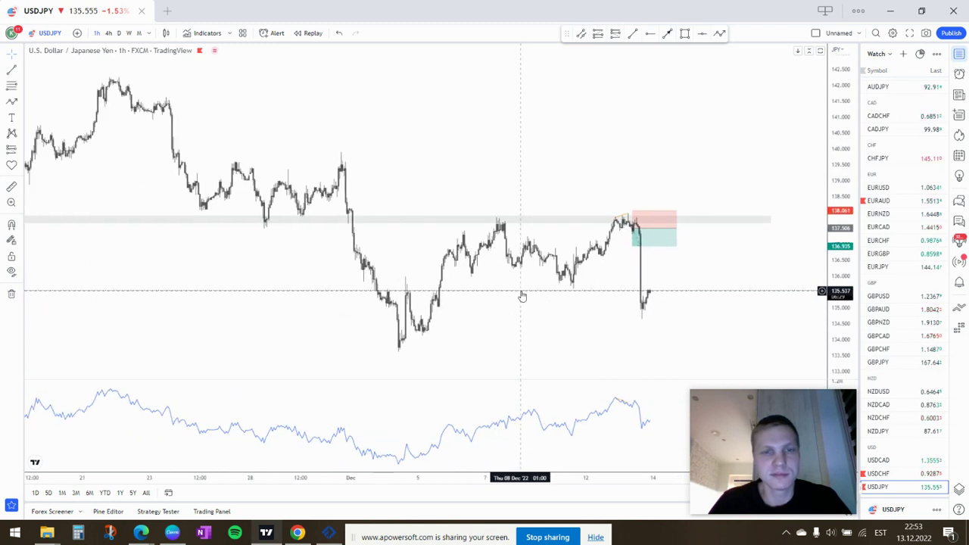
scroll(503, 310, "down", 2)
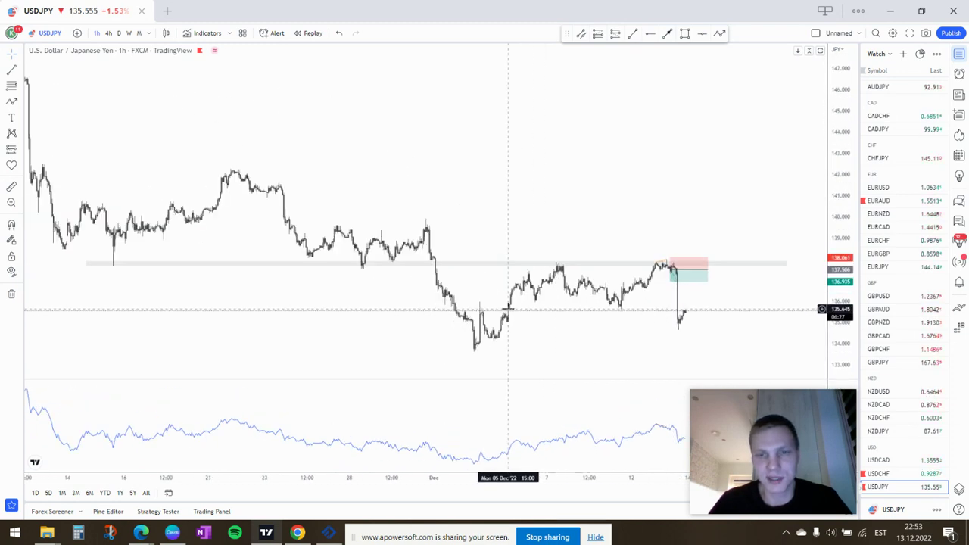
Revisit the USDCHF and EURAUD charts, then switch to the Apowersoft recorder page in the browser
left_click(877, 473)
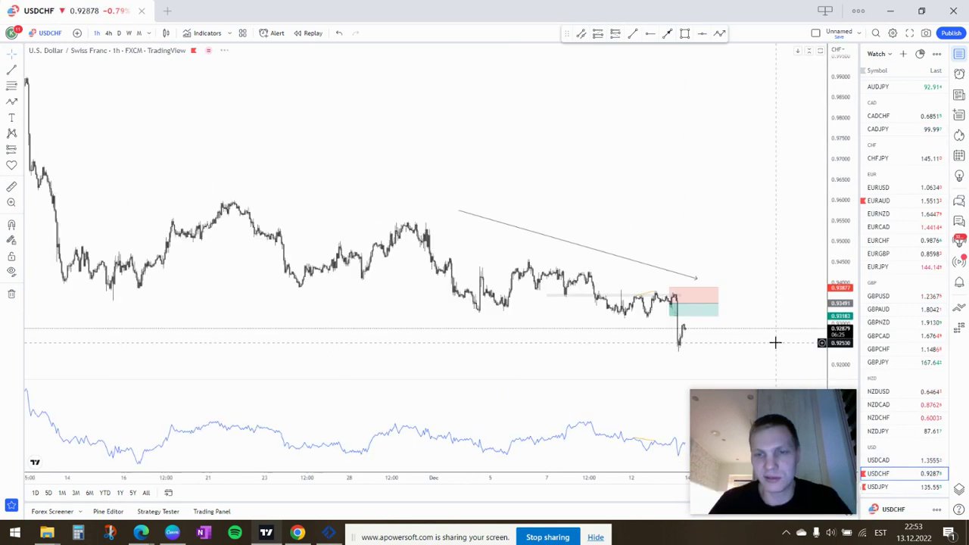
scroll(649, 297, "up", 3)
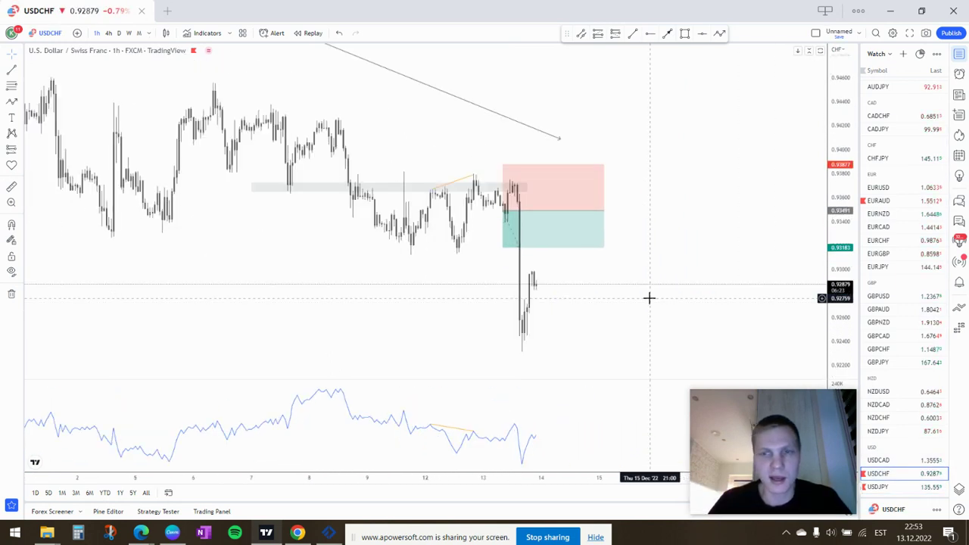
left_click(878, 201)
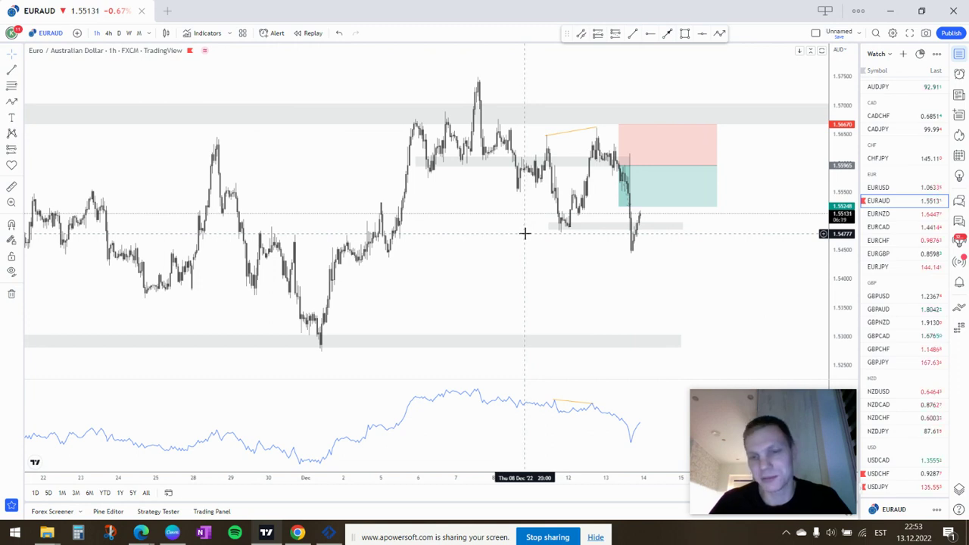
mouse_move(141, 532)
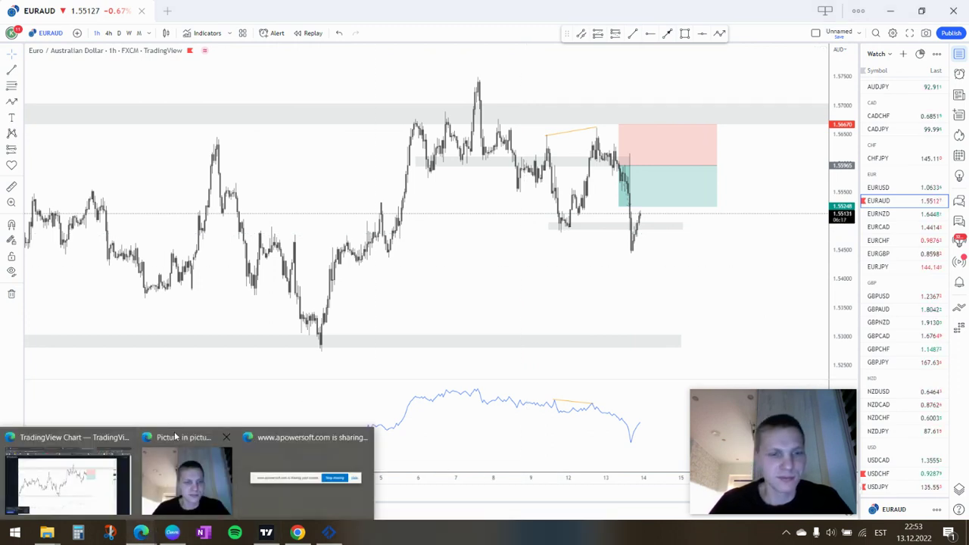
left_click(91, 470)
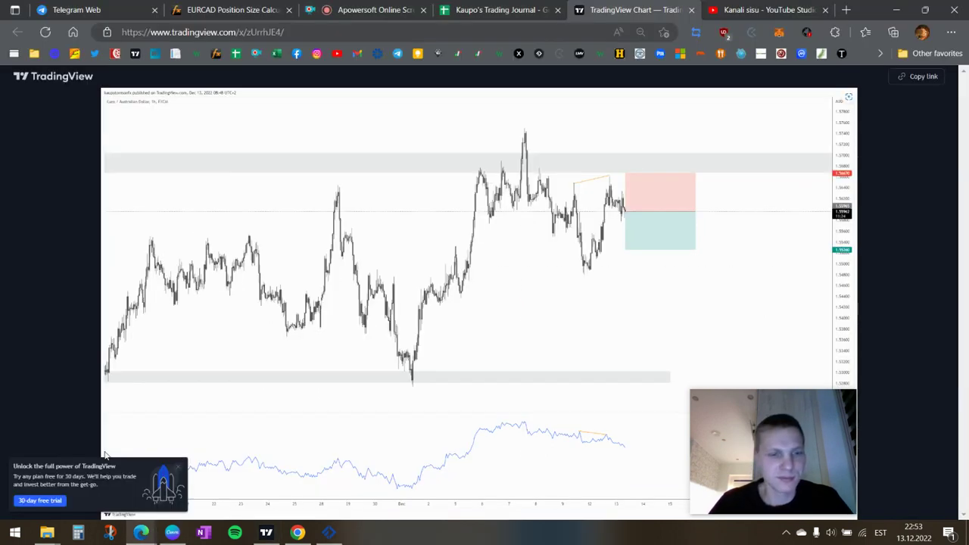
left_click(359, 11)
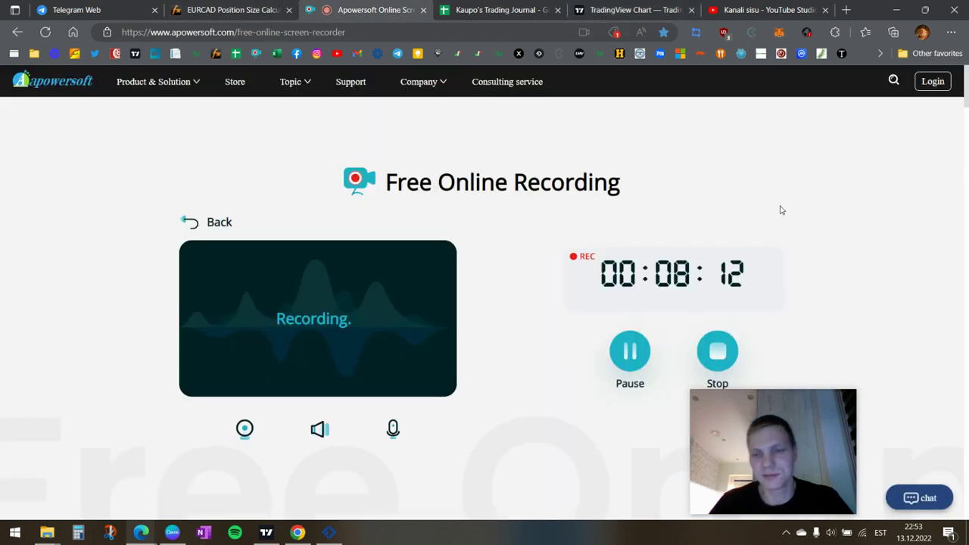